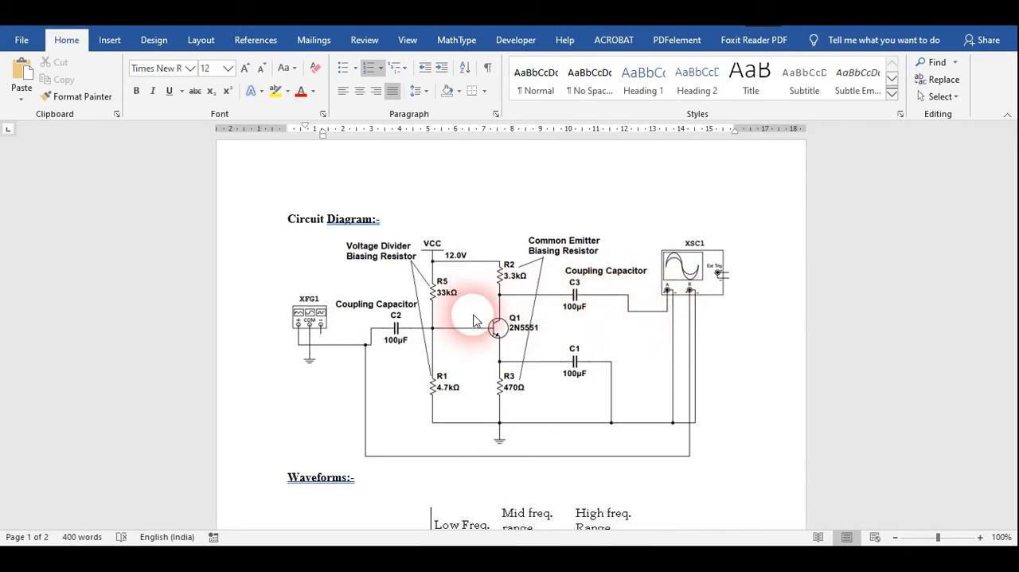
- Review the circuit diagram, frequency response waveform and observation table in the experiment document
scroll(474, 320, "down", 6)
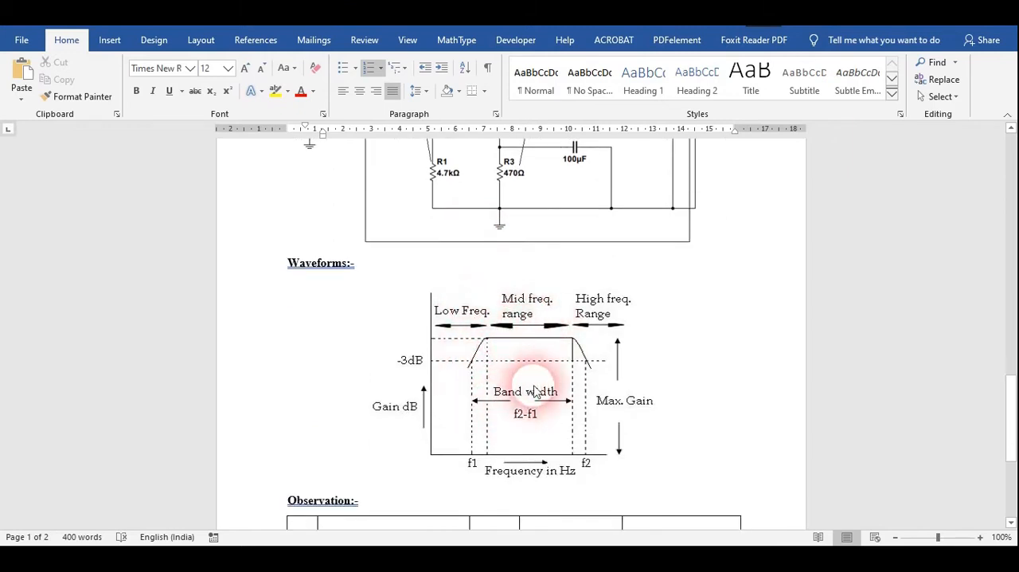
scroll(546, 384, "down", 2)
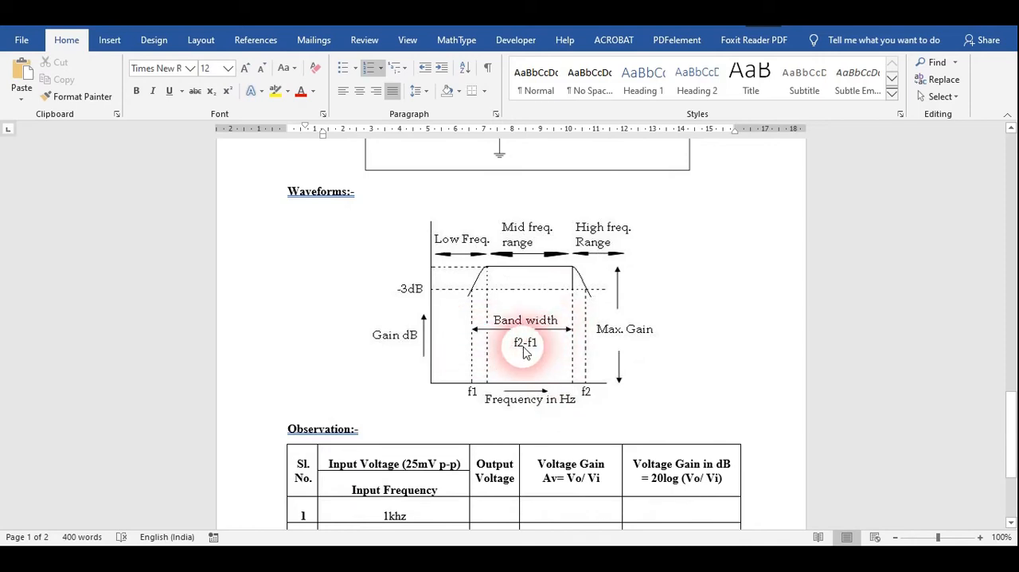
scroll(526, 353, "down", 2)
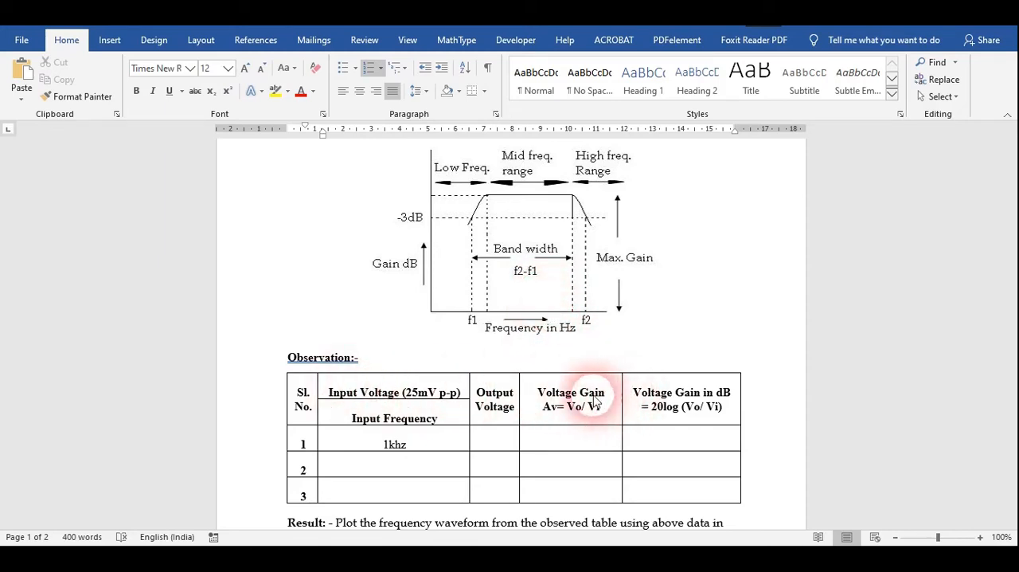
scroll(587, 400, "up", 2)
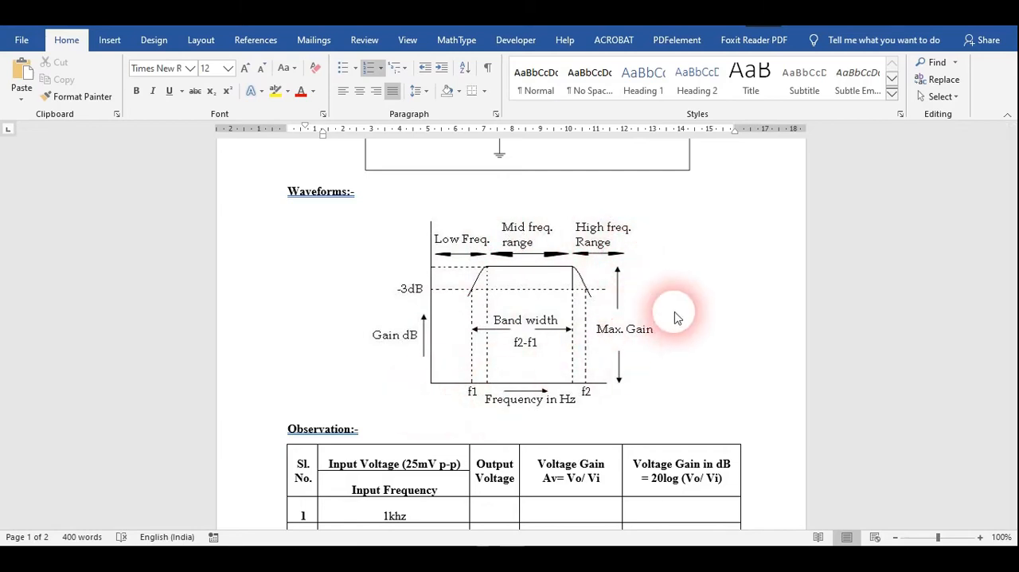
scroll(587, 360, "down", 4)
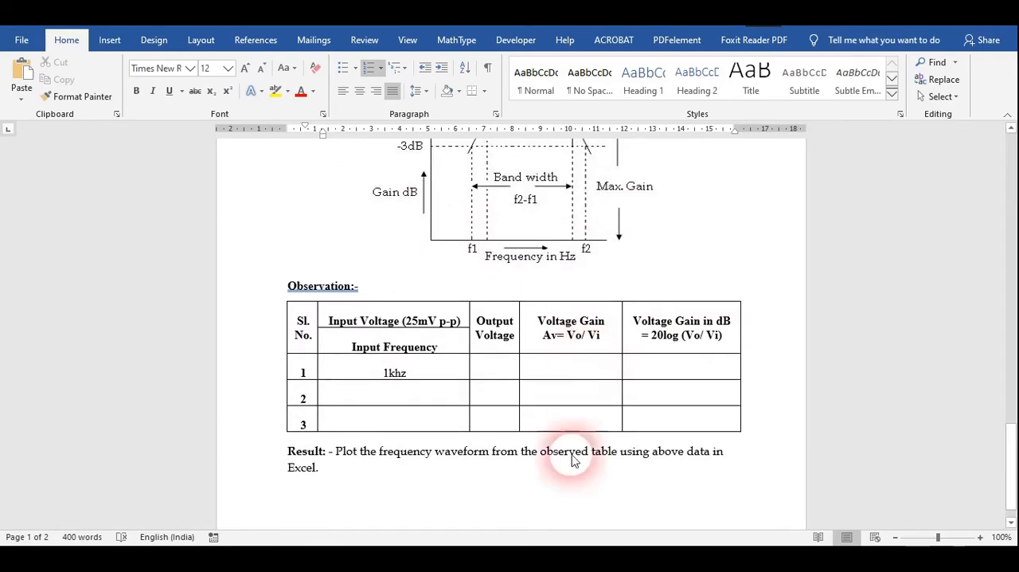
- Switch to Multisim and open function generator XFG1's settings, placing its window clear of the circuit
left_click(558, 529)
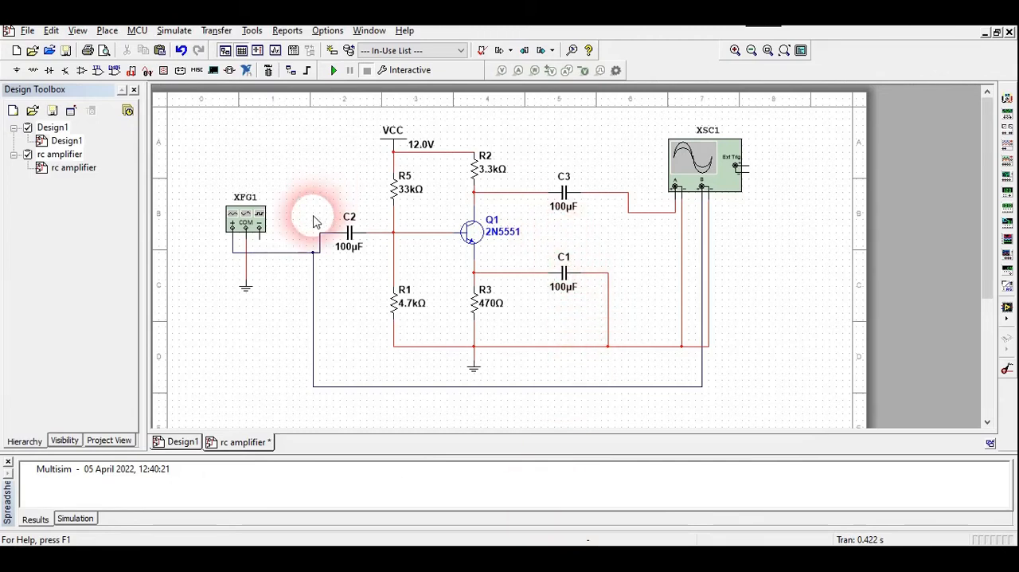
double_click(240, 217)
left_click_drag(220, 192, 202, 148)
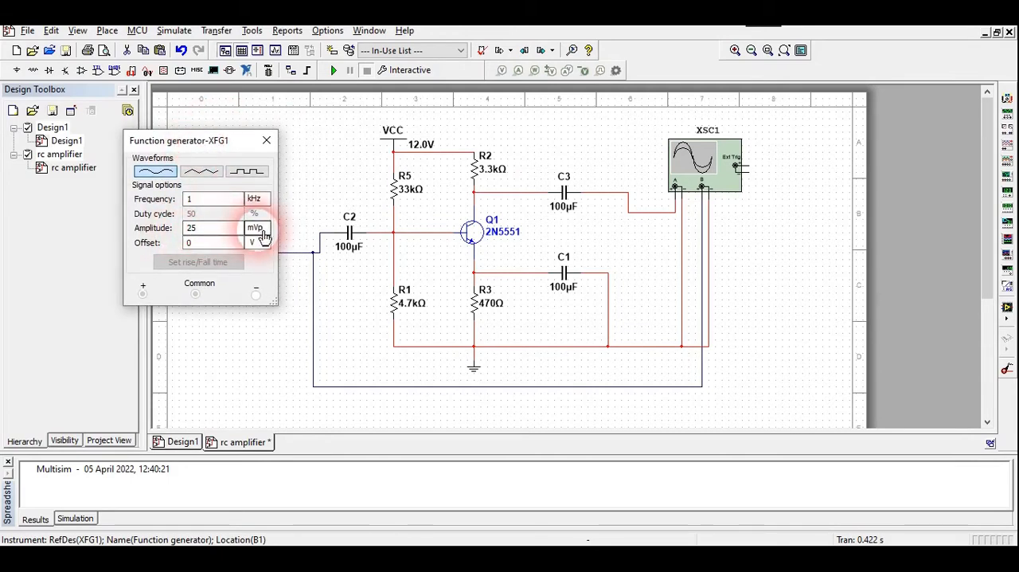
left_click_drag(217, 150, 252, 180)
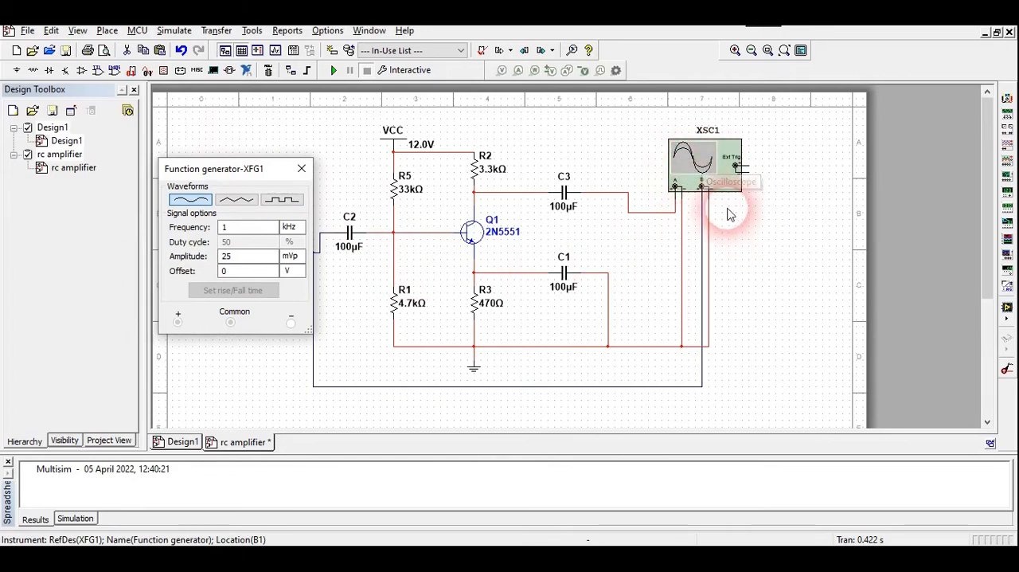
left_click(707, 164)
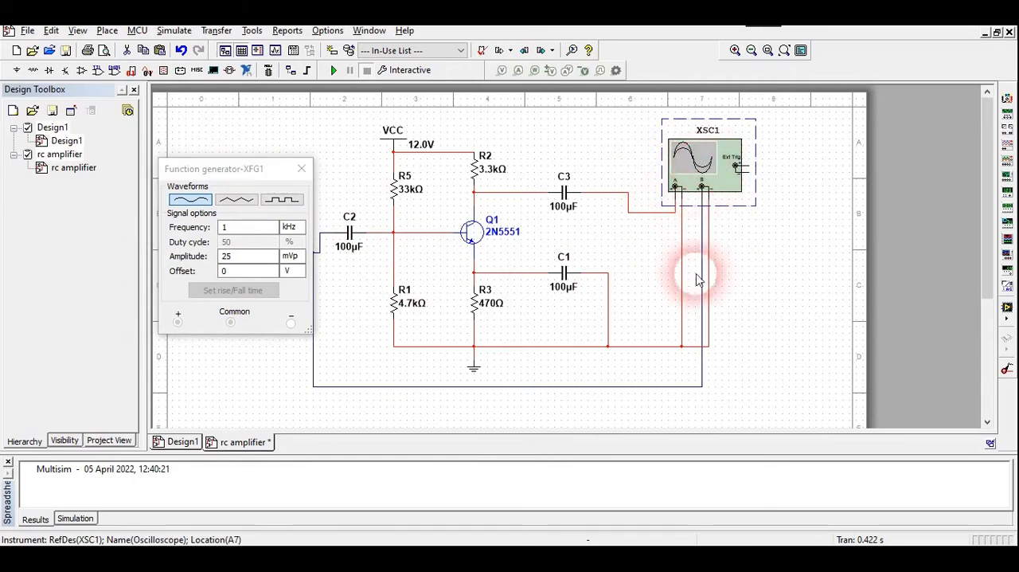
left_click_drag(269, 169, 216, 175)
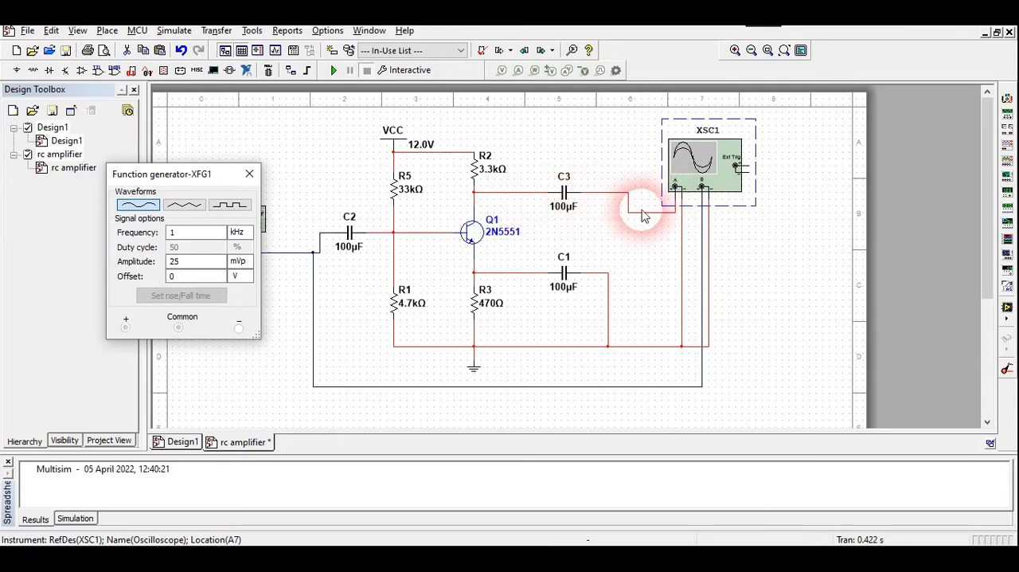
- Run the amplifier simulation, display the waveforms on oscilloscope XSC1, and stop the simulation
left_click(335, 72)
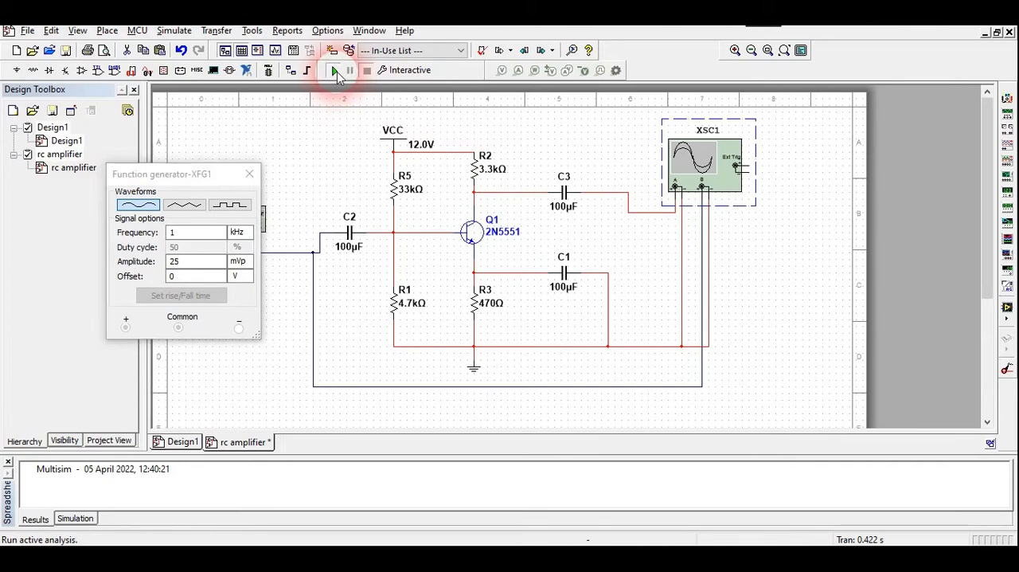
double_click(693, 164)
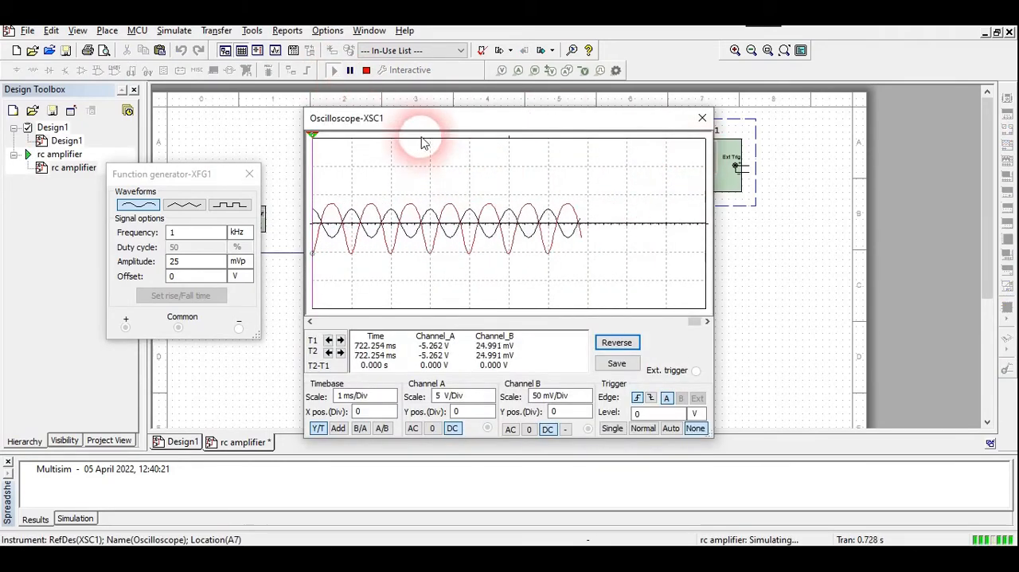
left_click(367, 70)
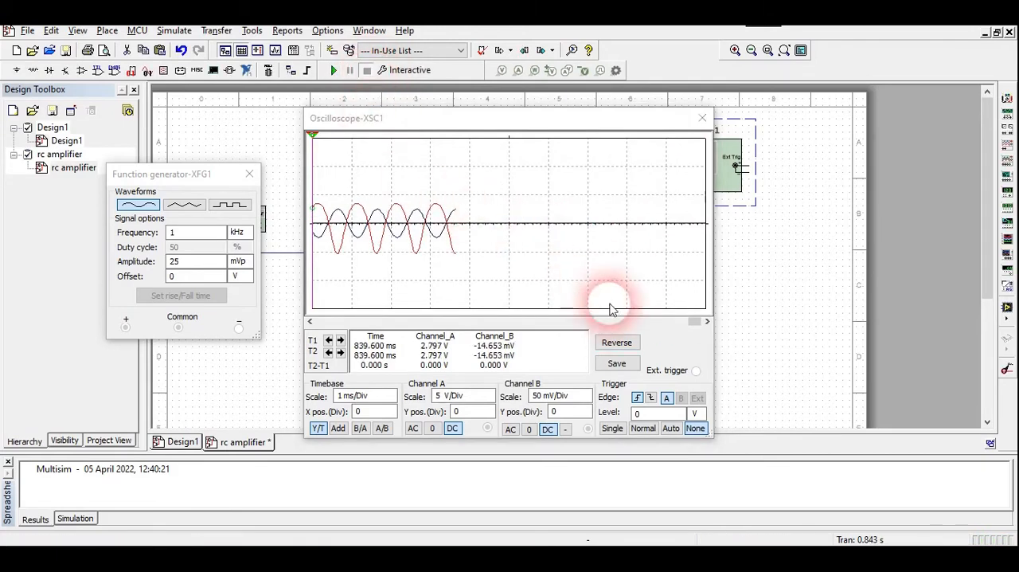
- Set the oscilloscope timebase to 500 us/Div and place the two cursors on a neighbouring peak and trough of the output waveform
left_click_drag(695, 321, 629, 322)
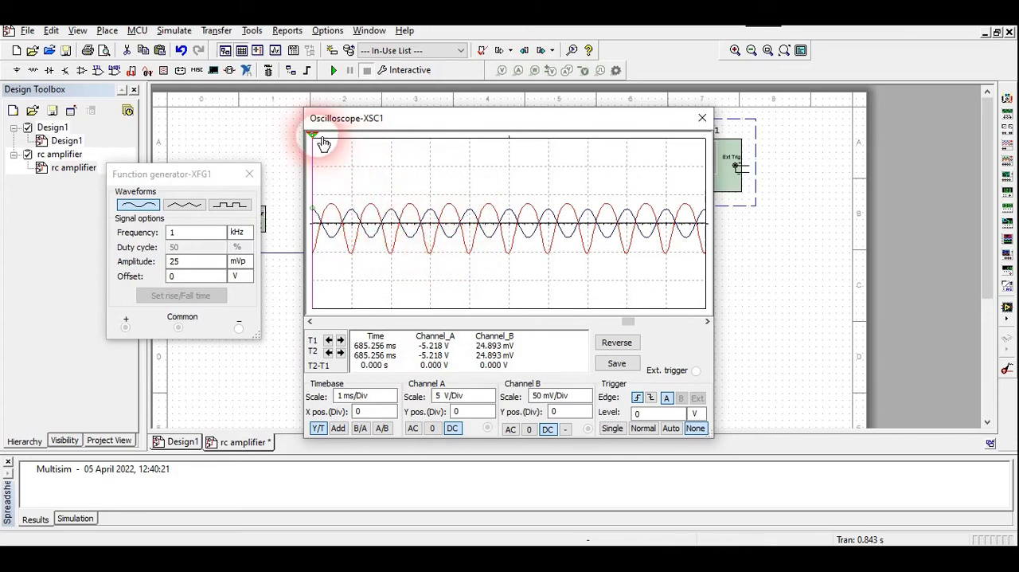
left_click_drag(320, 142, 351, 141)
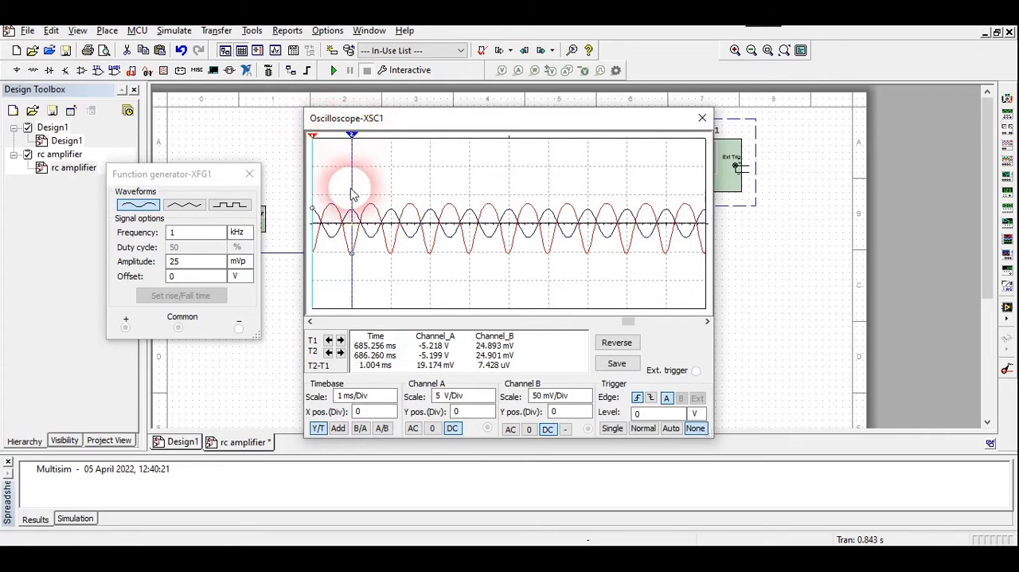
left_click(392, 400)
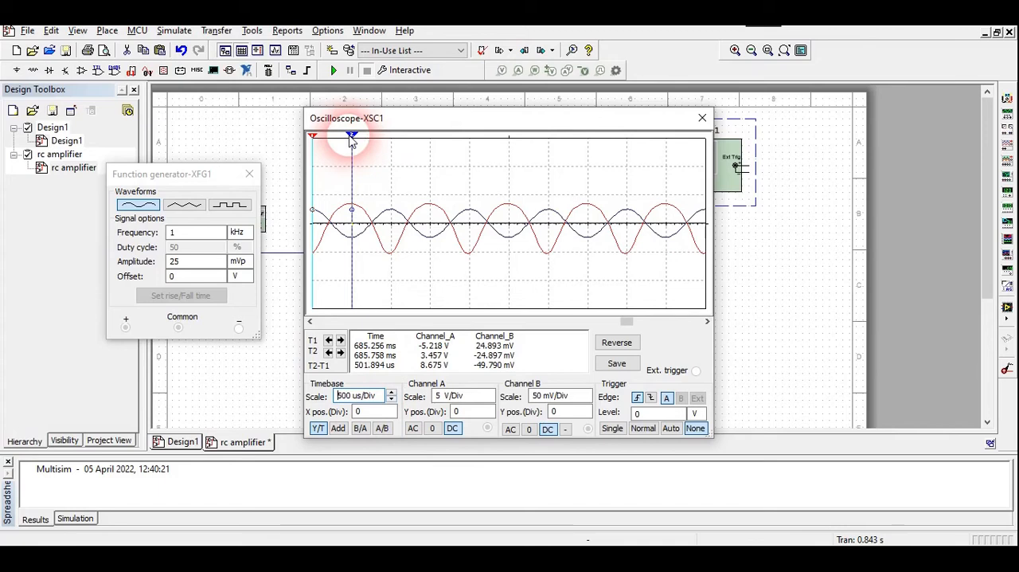
left_click_drag(351, 141, 395, 140)
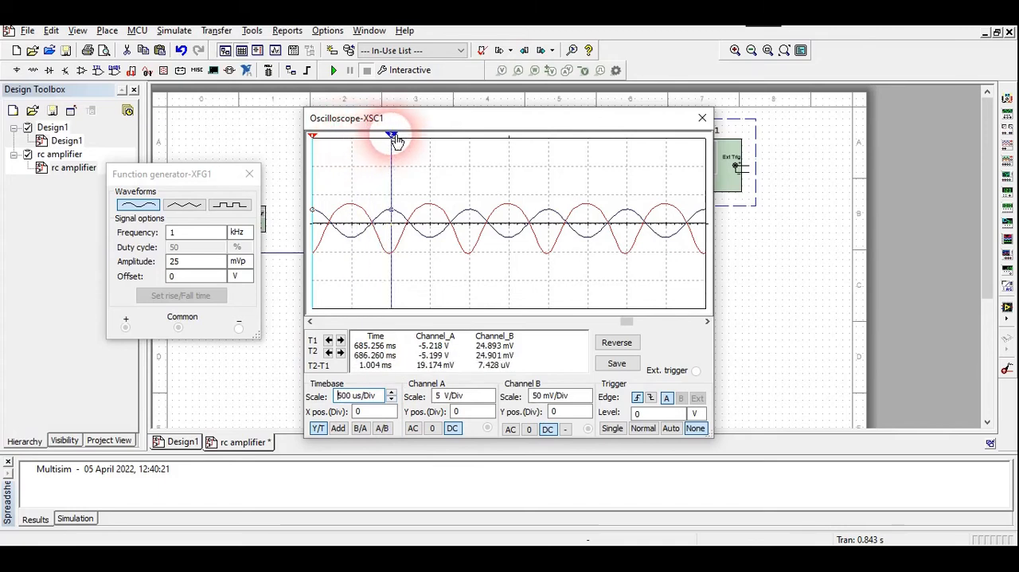
left_click_drag(319, 143, 350, 148)
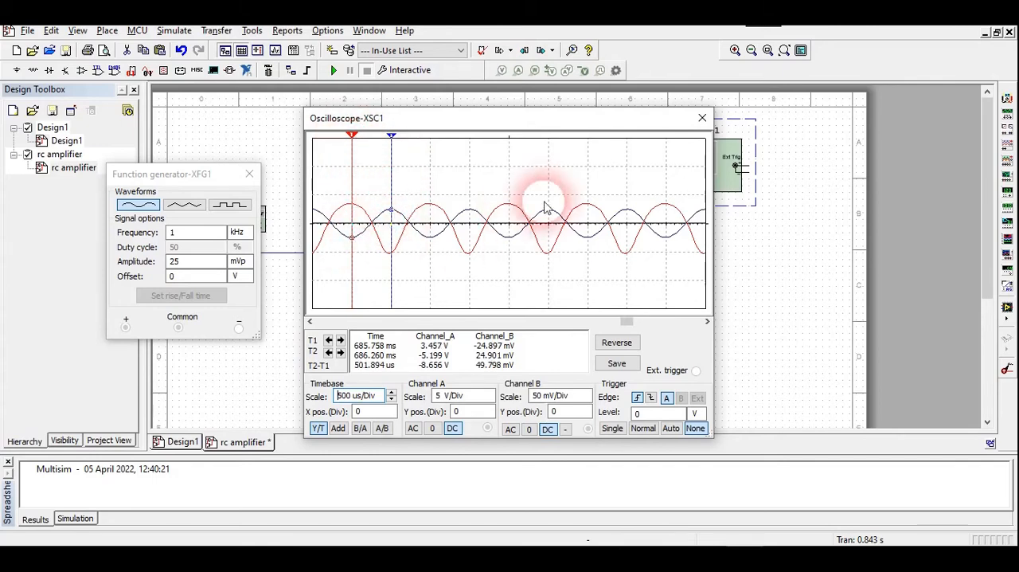
left_click_drag(558, 115, 571, 210)
left_click_drag(683, 230, 594, 129)
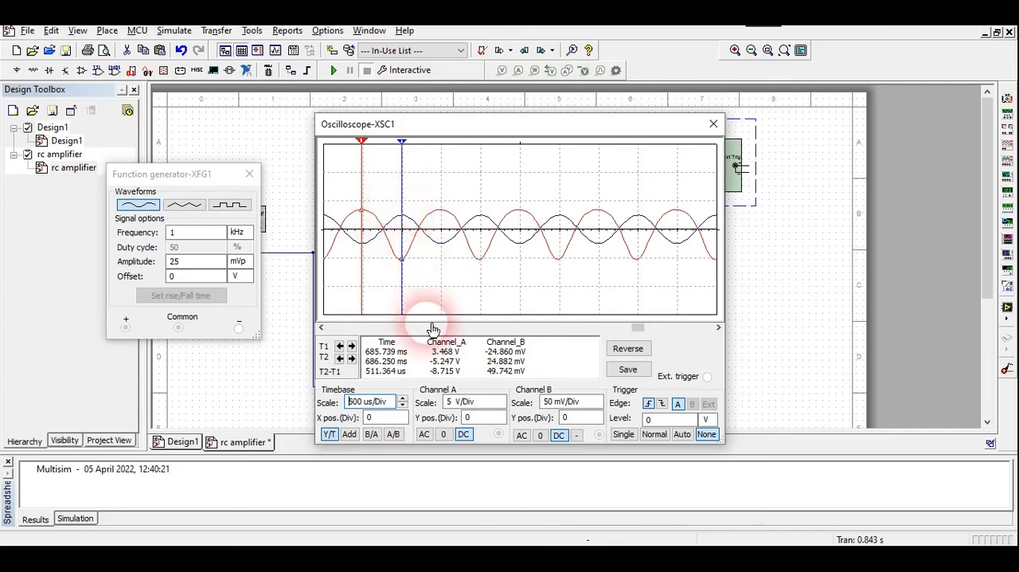
- Switch to the Word document and record 8.715 as the output voltage in the 1khz row
mouse_move(497, 556)
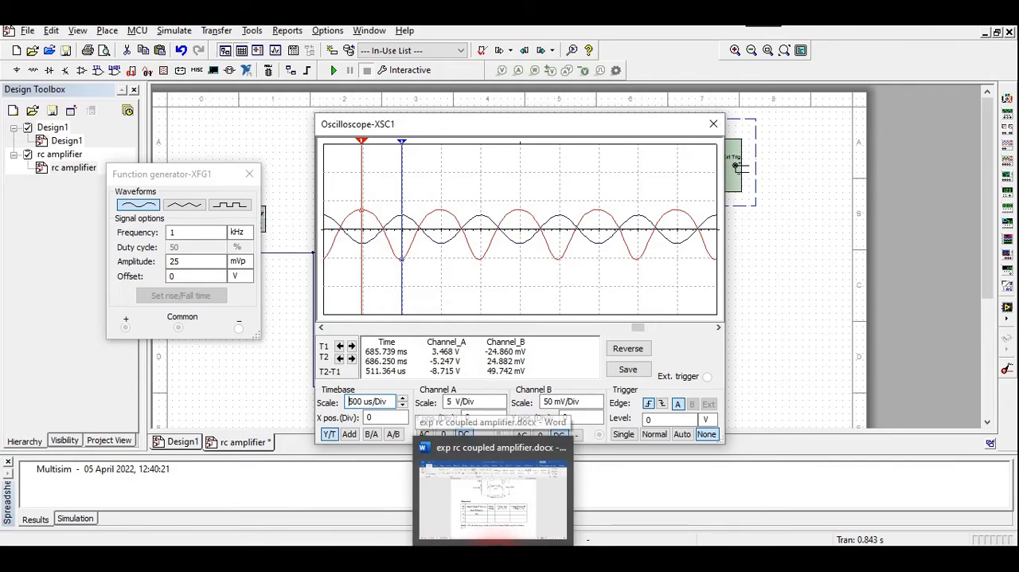
left_click(497, 534)
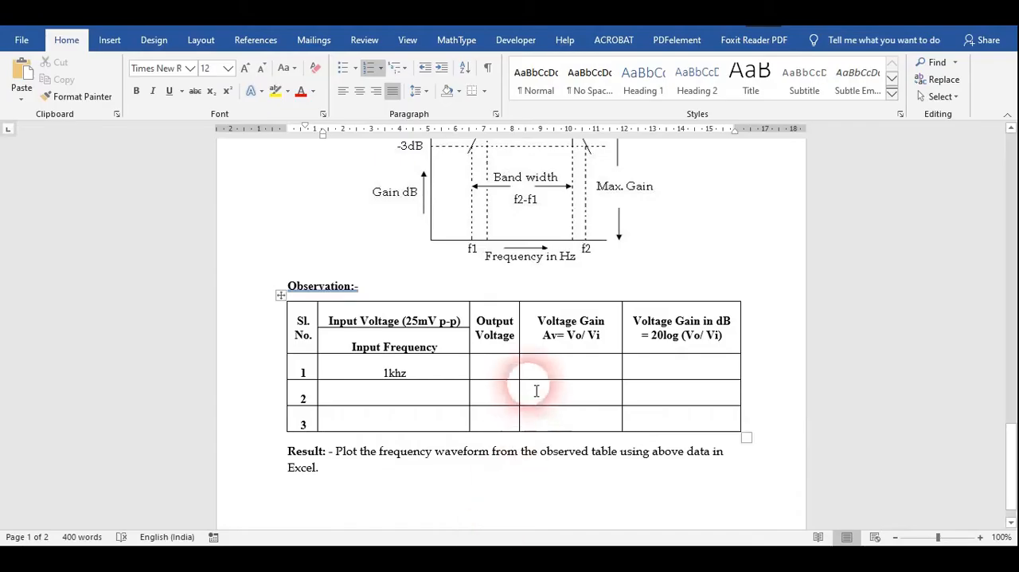
left_click(493, 376)
left_click(552, 558)
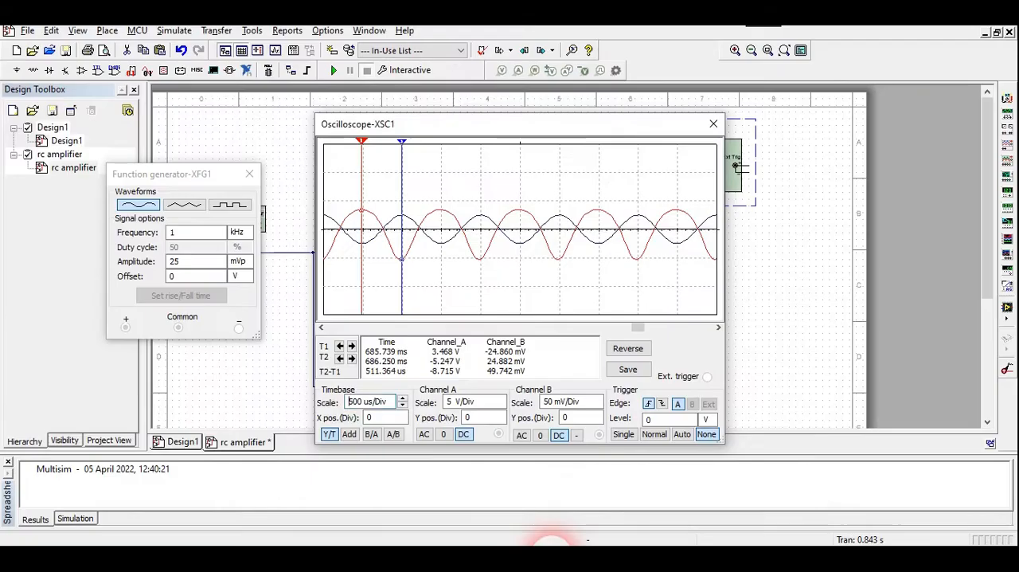
left_click(553, 557)
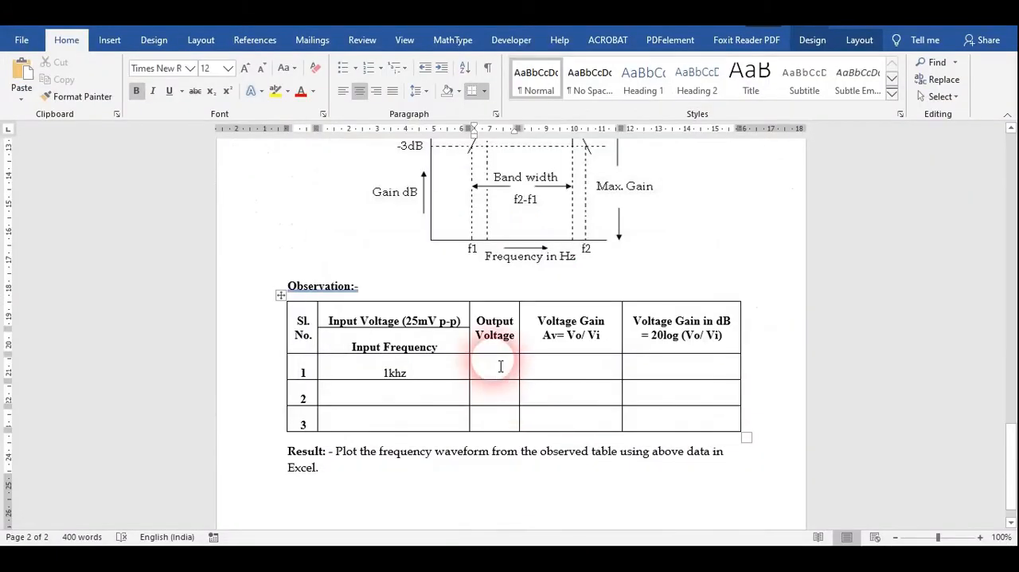
type("8.715")
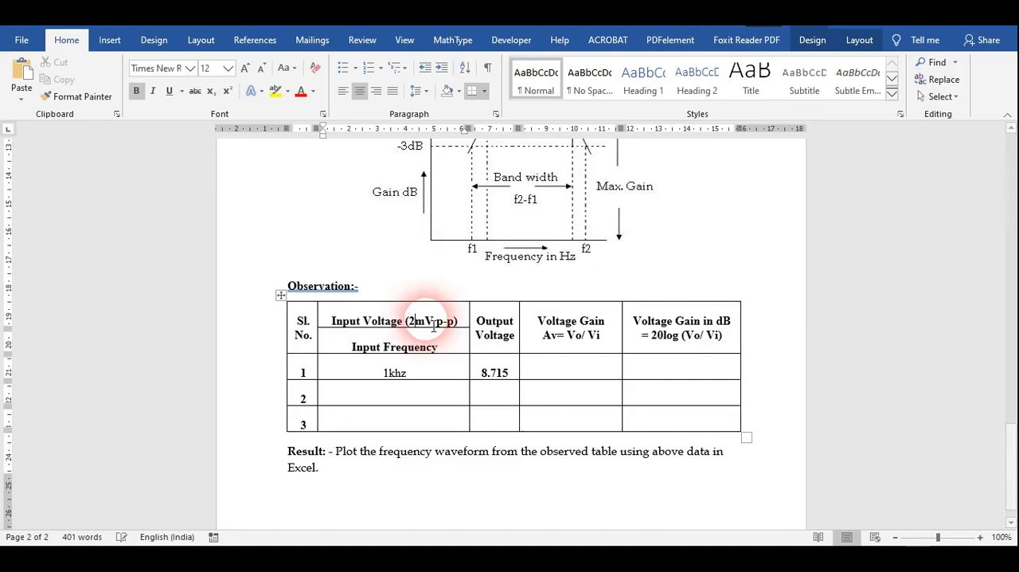
- Change the input voltage in the table header to 50mV p-p and check it against oscilloscope Channel B in Multisim
key("BackSpace")
type("5")
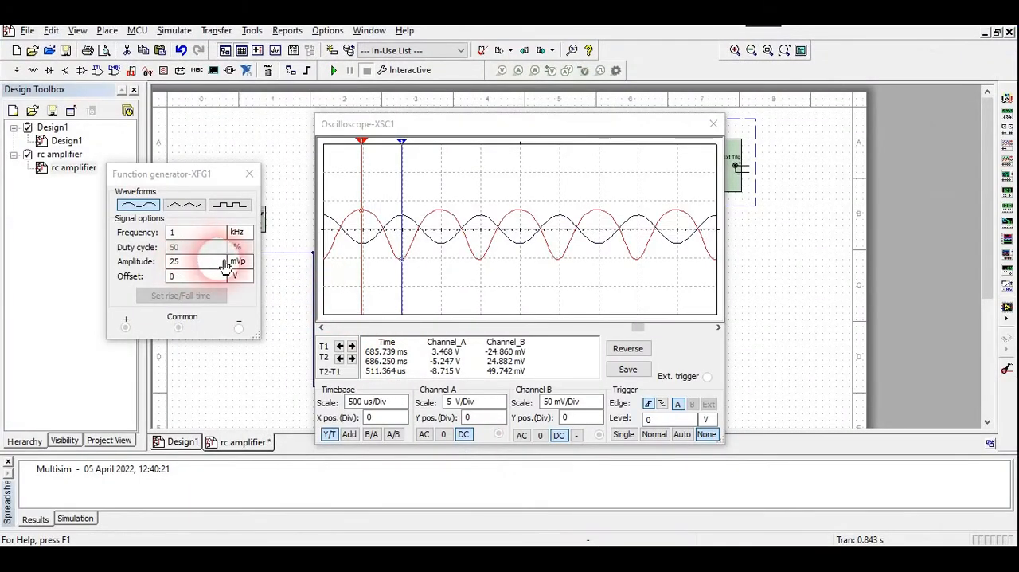
left_click(402, 221)
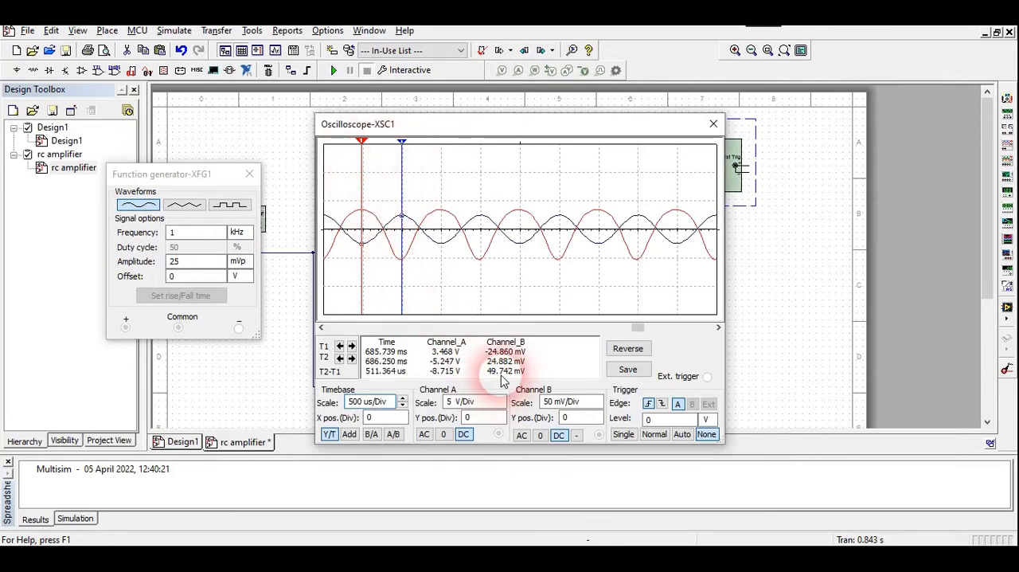
- Return to the Word document and add the unit V to the output voltage in the 1khz row
mouse_move(493, 556)
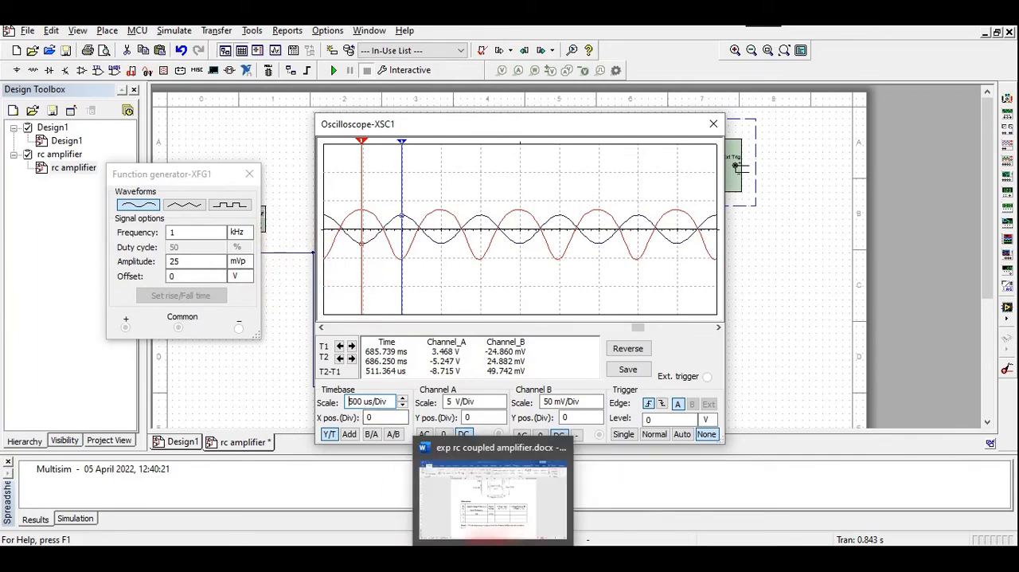
left_click(453, 556)
left_click(492, 556)
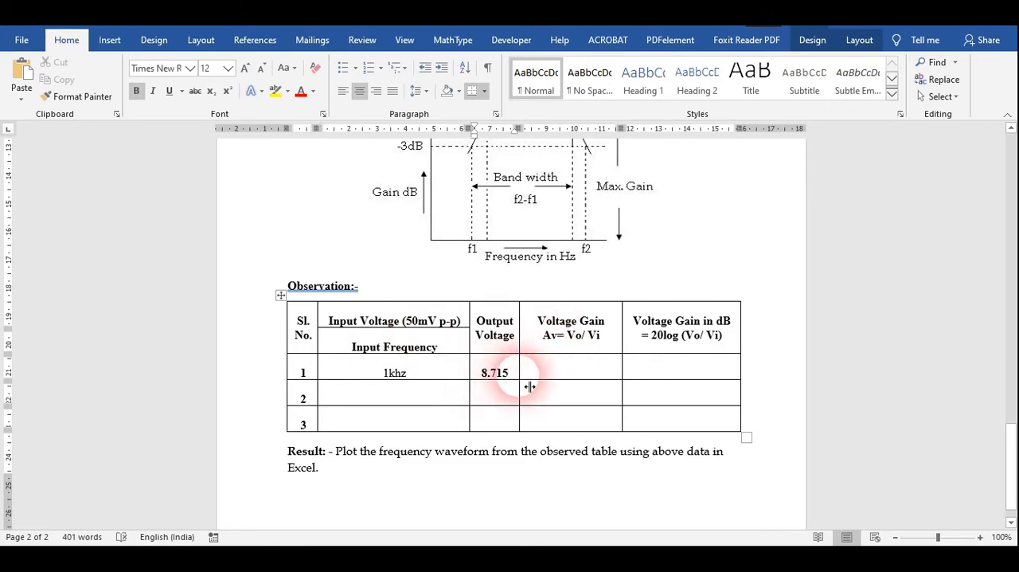
type("V")
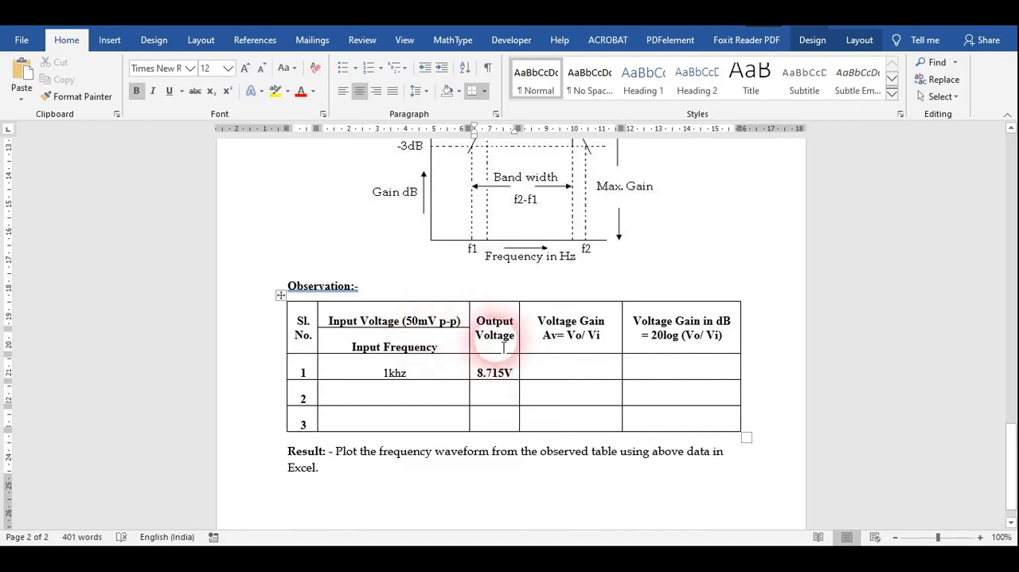
- Open the Windows Calculator and place it so the output voltage column stays readable
left_click(253, 543)
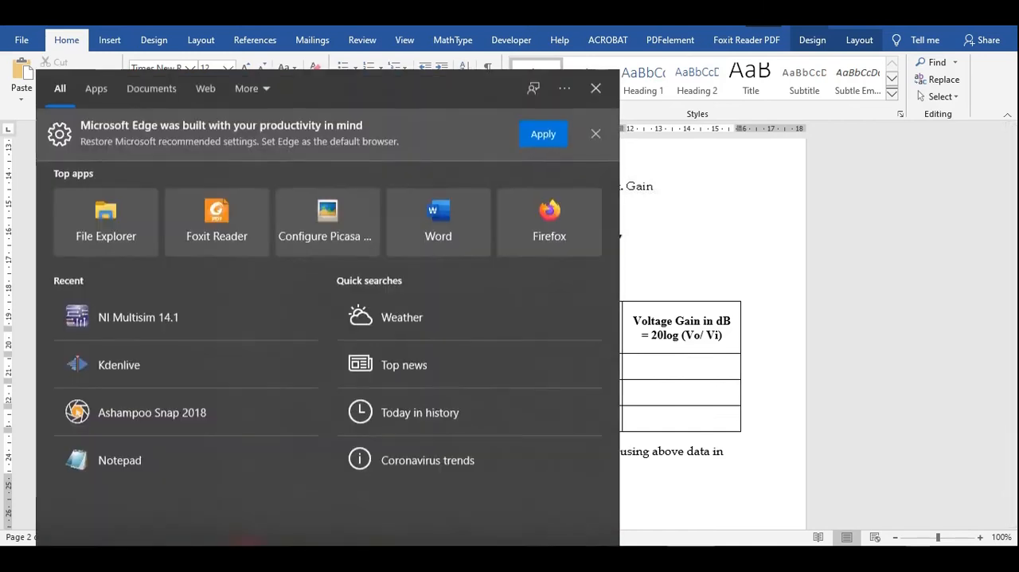
type("CAL")
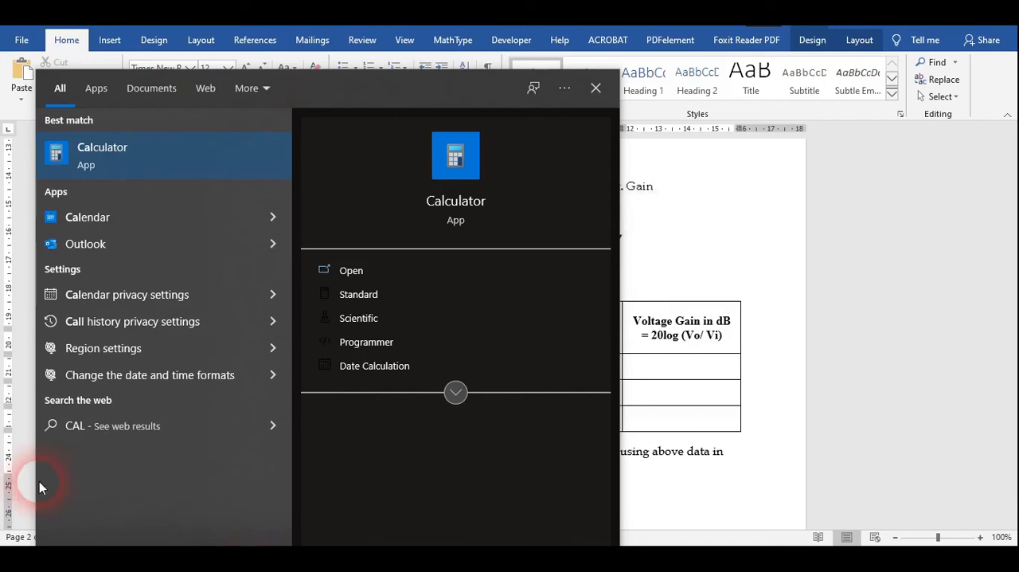
left_click(119, 148)
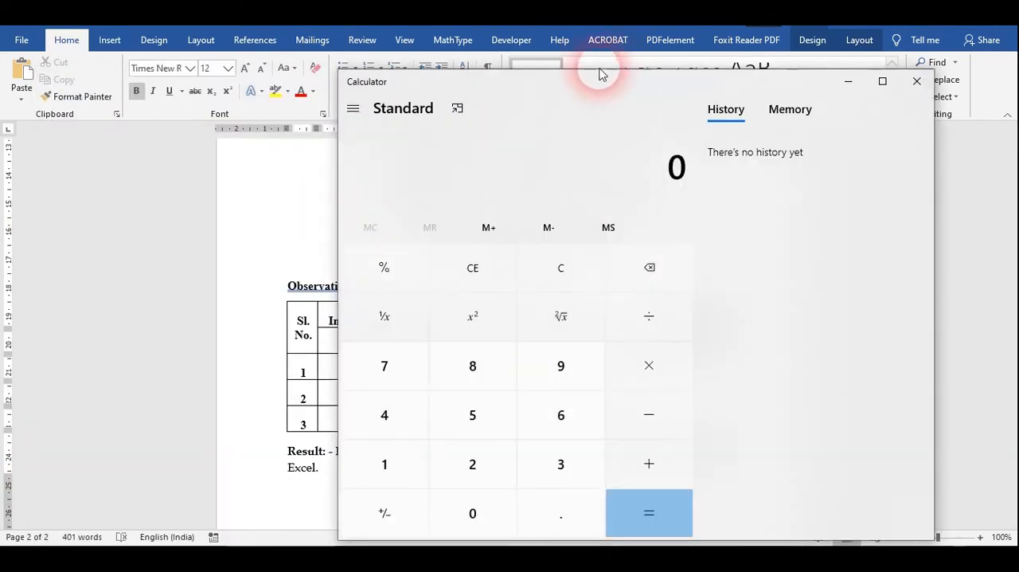
left_click_drag(631, 89, 772, 74)
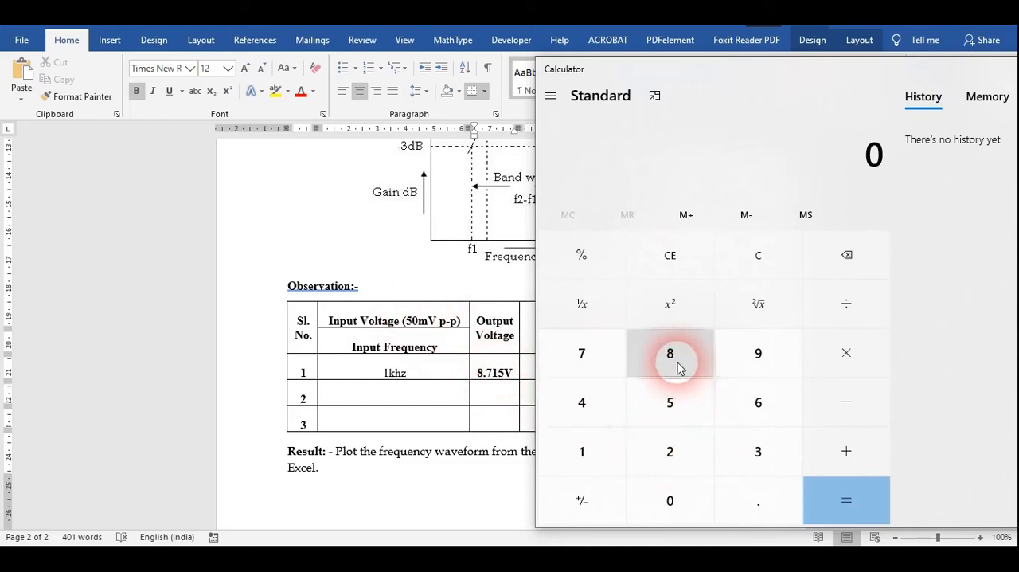
- Calculate the voltage gain in the Calculator by dividing the output of 8715 mV by the input of 50 mV
left_click(649, 369)
left_click(596, 360)
left_click(587, 448)
left_click(662, 405)
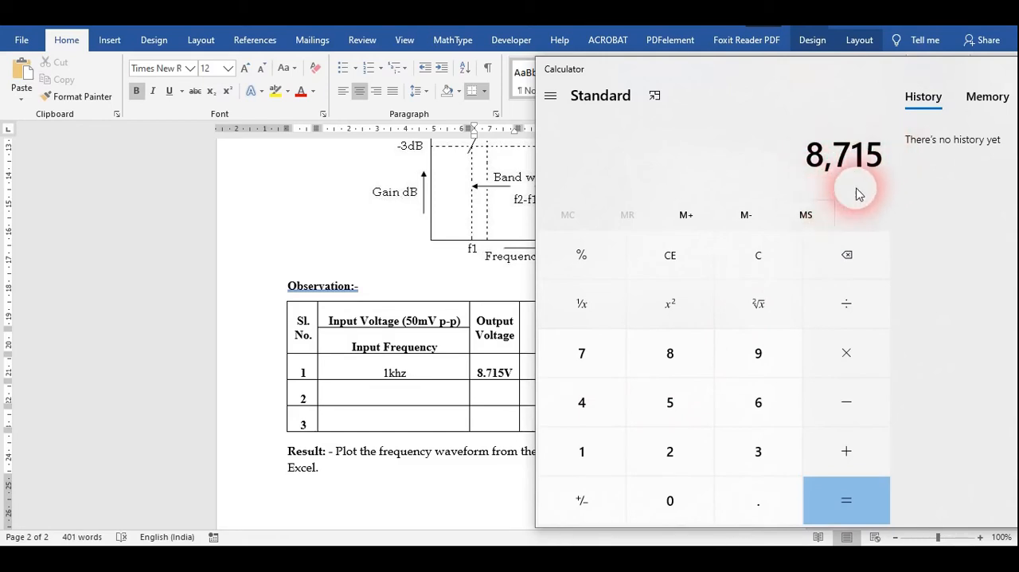
left_click(844, 315)
left_click(681, 398)
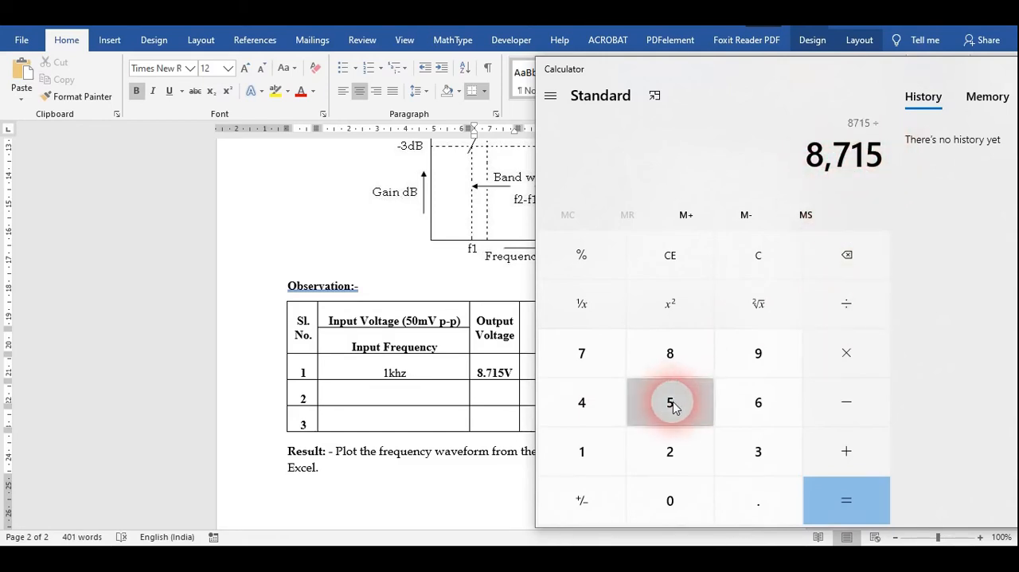
left_click(670, 500)
left_click(844, 510)
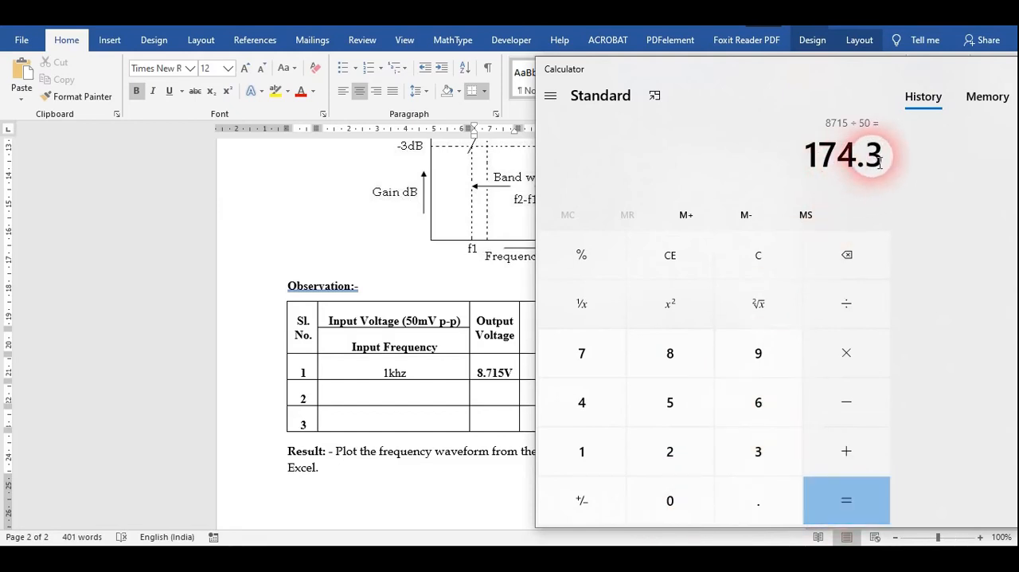
- Return to the Word document and record 174.3 as the voltage gain in the 1khz row
left_click(514, 374)
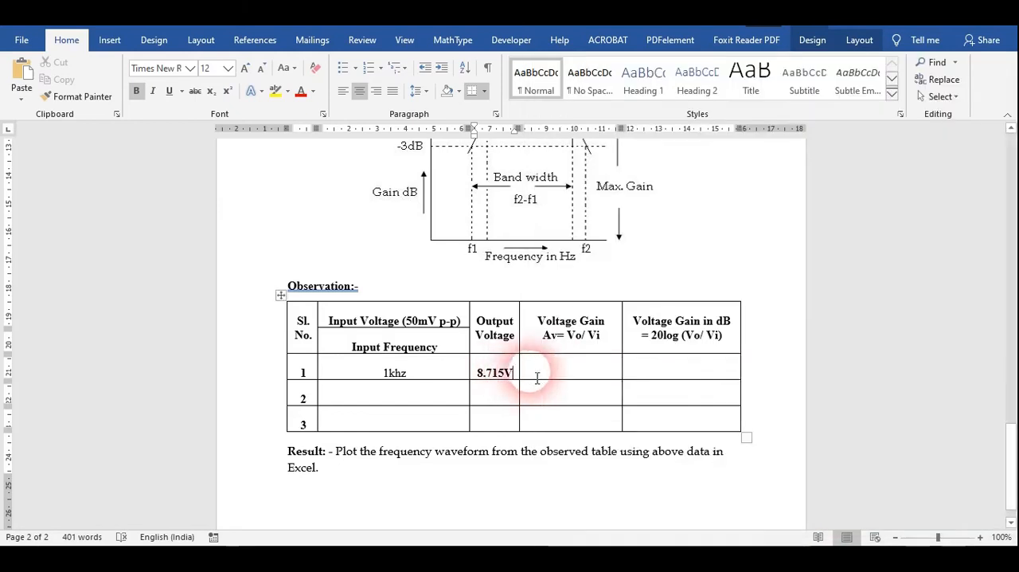
left_click(549, 375)
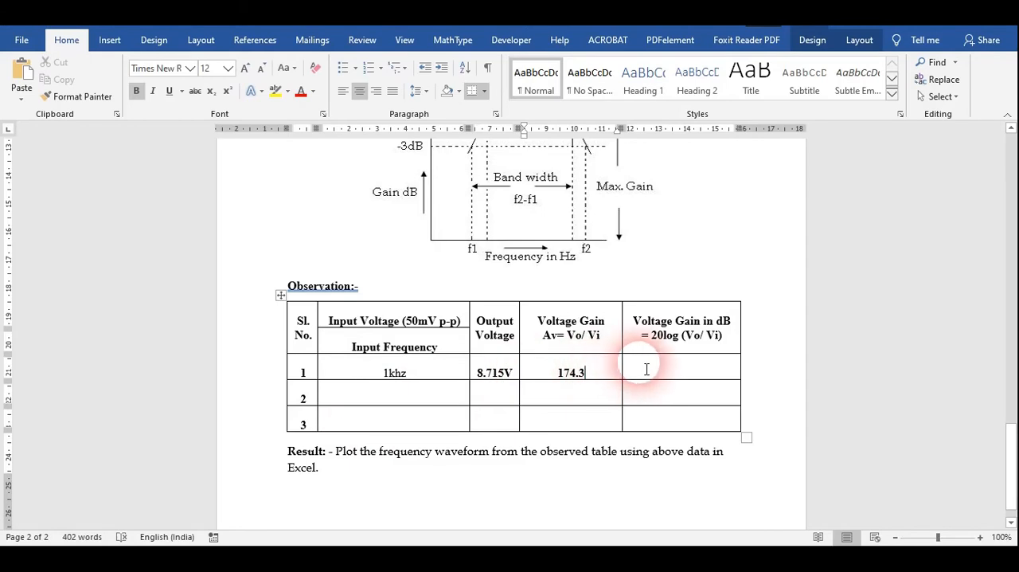
- Insert a page break before the Result paragraph and add the bold line BANDWIDTH directly below the observation table
scroll(643, 370, "down", 1)
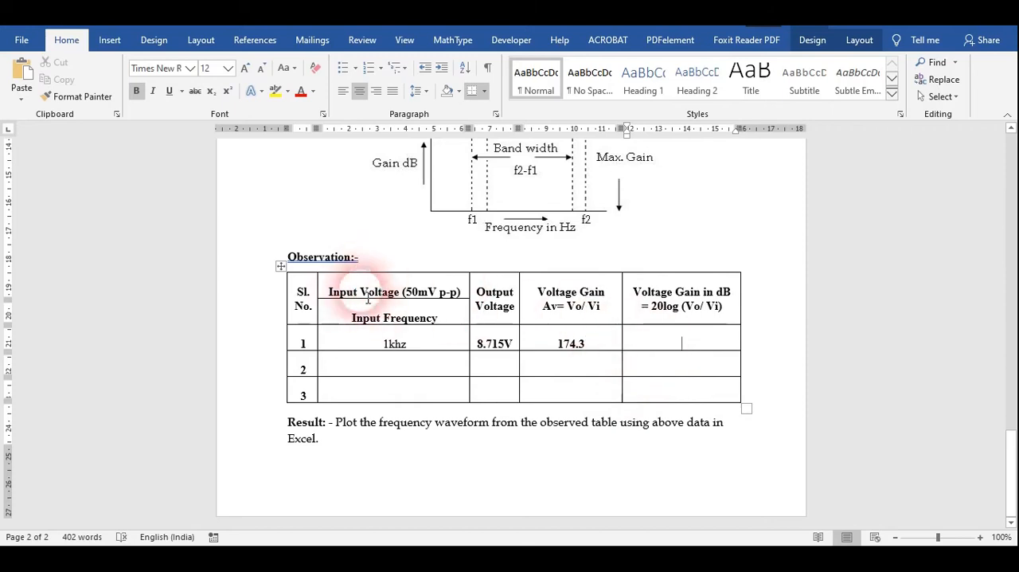
left_click(290, 423)
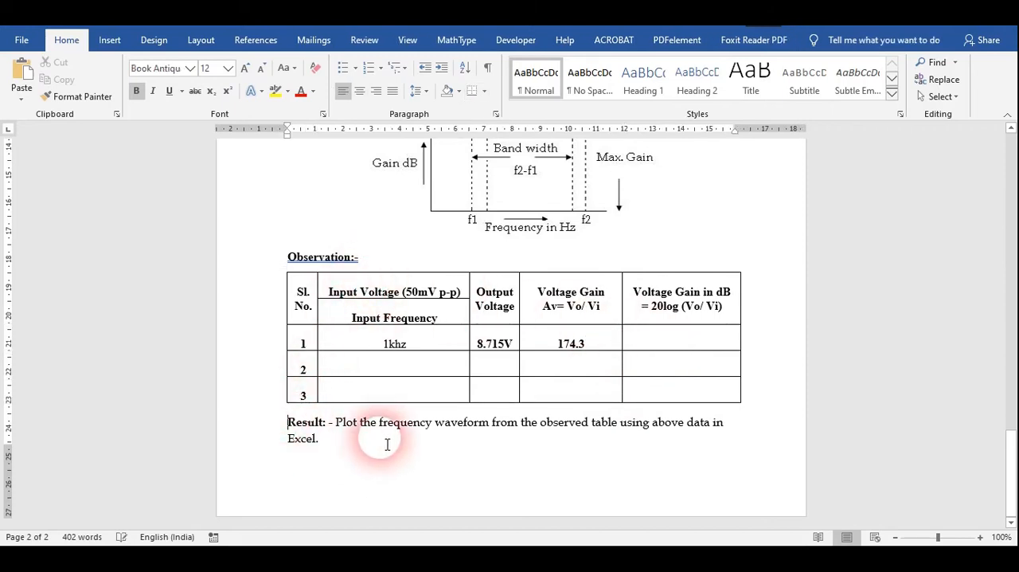
key("ctrl+Return")
key("Up")
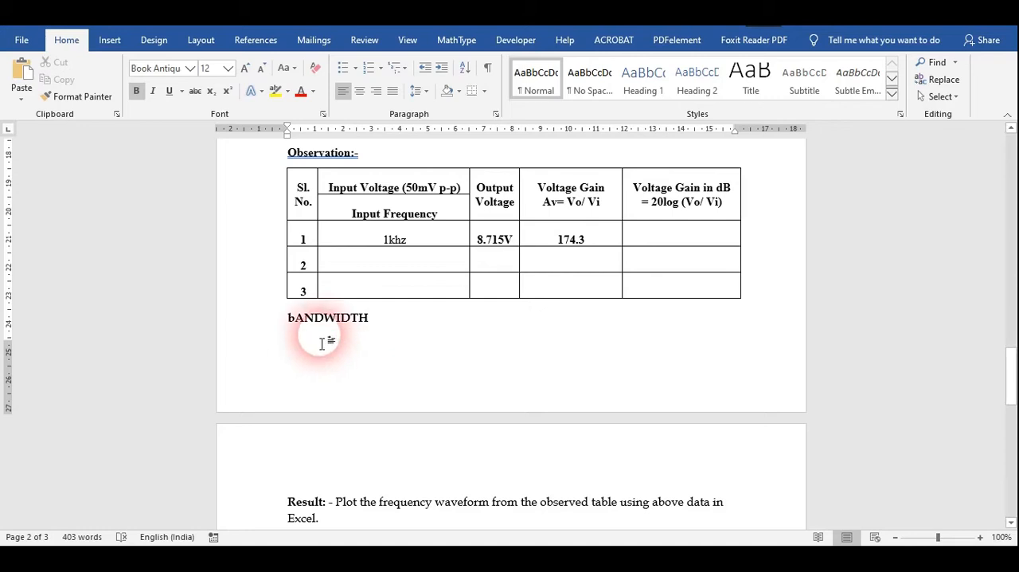
key("BackSpace")
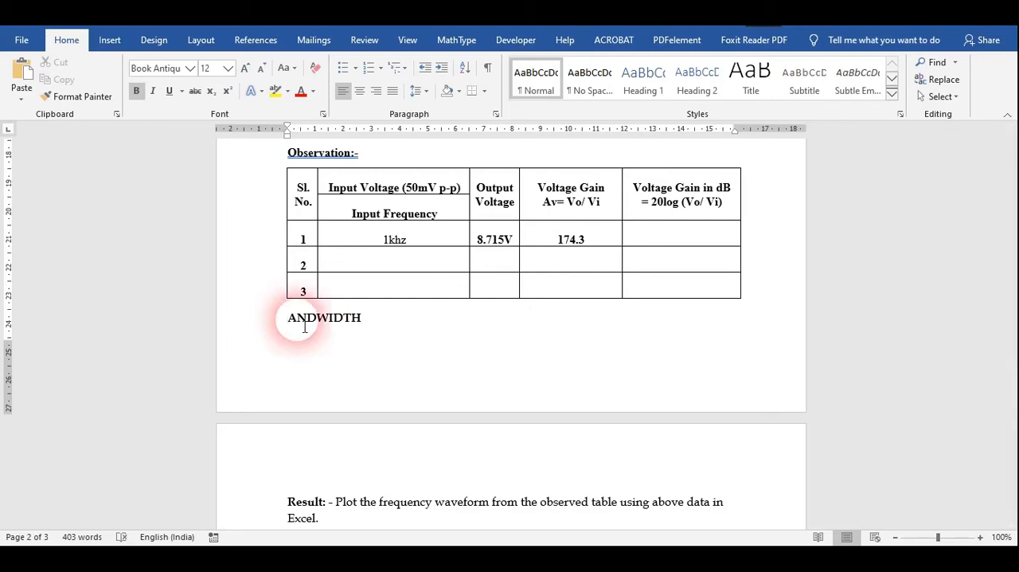
type("b")
key("BackSpace")
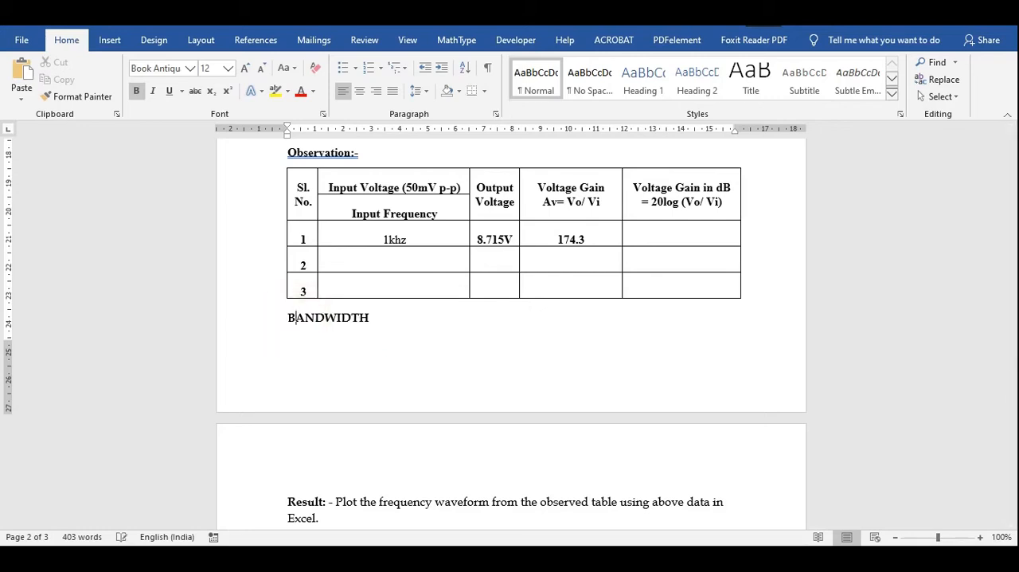
left_click(387, 323)
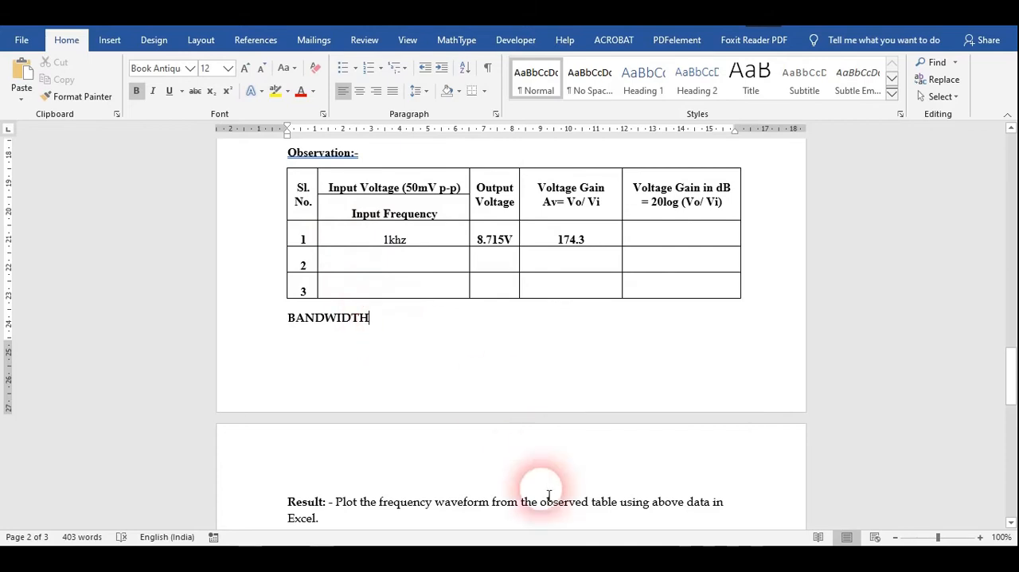
- Look at the bandwidth waveform figure, switch to Multisim and close the function generator and oscilloscope windows
scroll(557, 318, "up", 7)
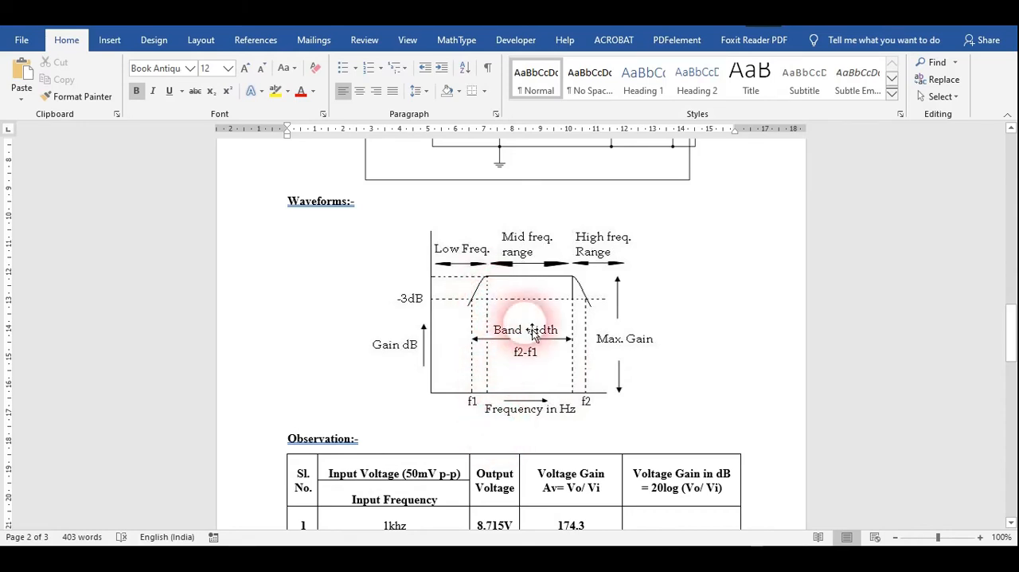
left_click(575, 559)
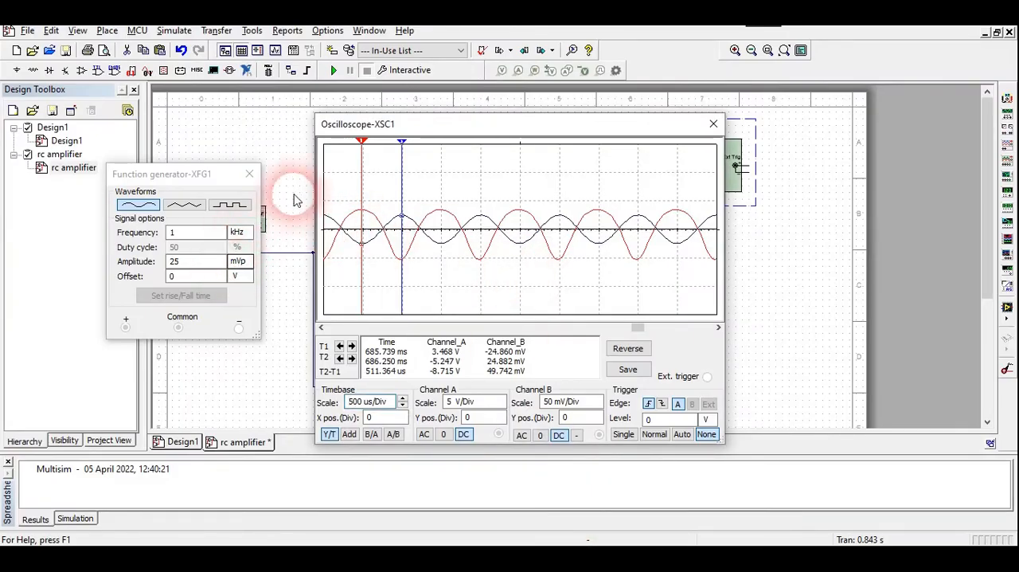
left_click(249, 174)
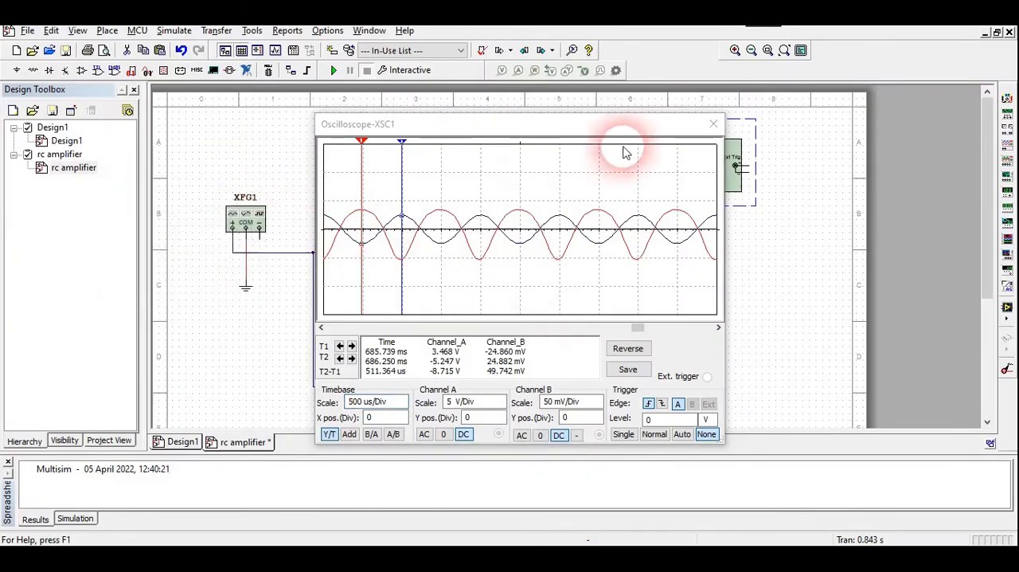
left_click(714, 123)
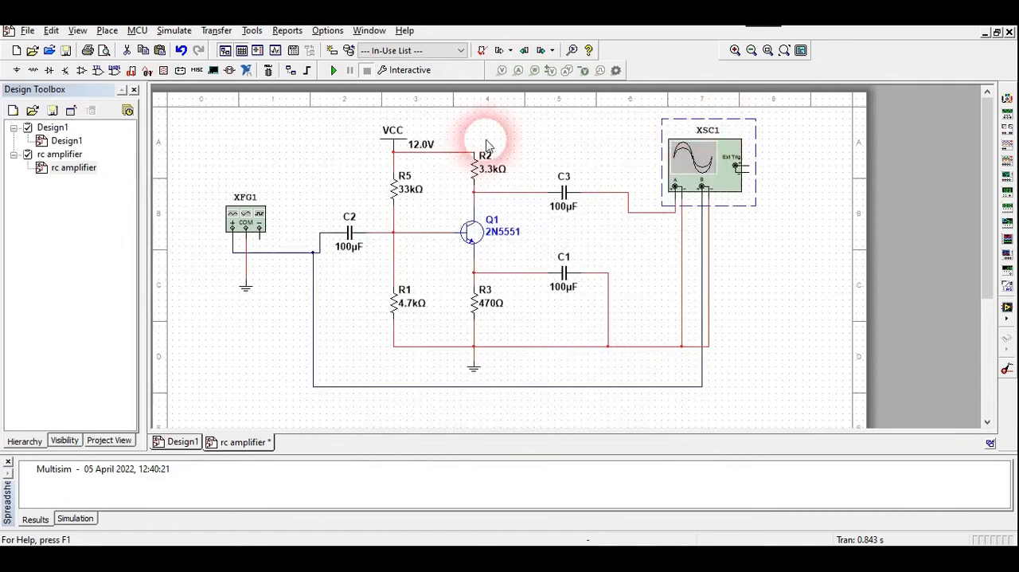
- Open the AC Sweep analysis settings and review the start and stop frequencies, sweep type, points per decade and vertical scale
left_click(416, 71)
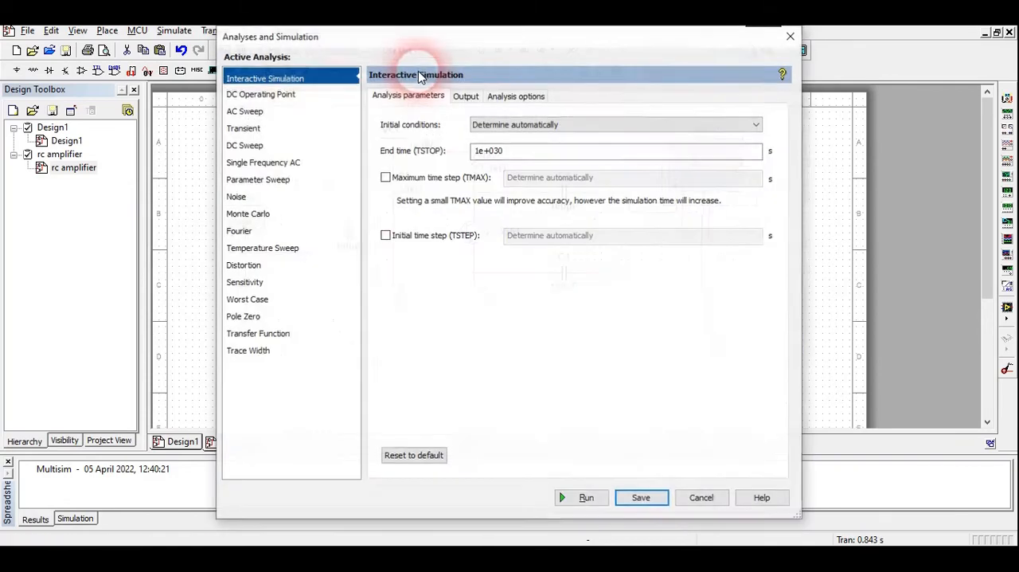
left_click(255, 116)
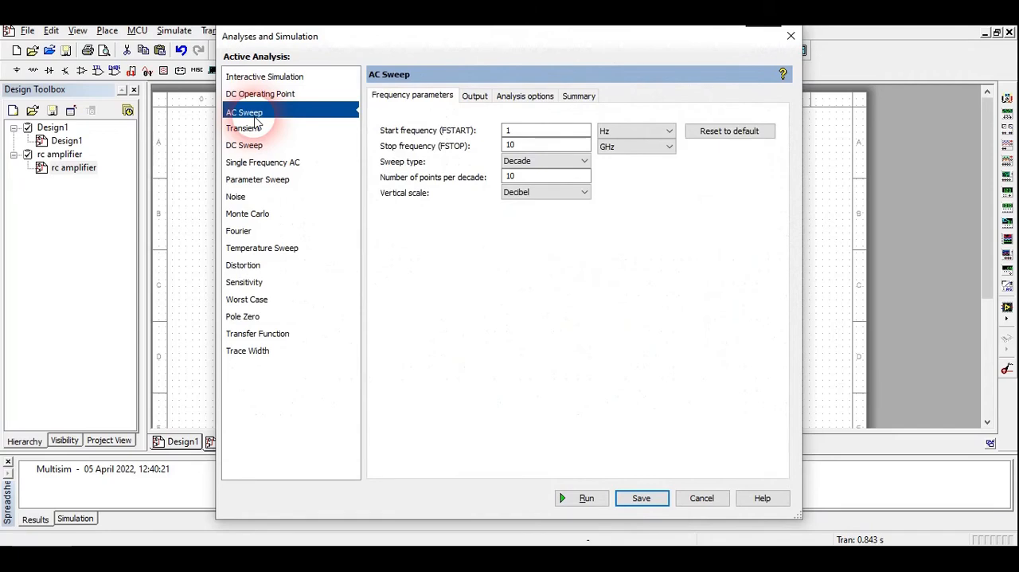
left_click_drag(457, 48, 581, 69)
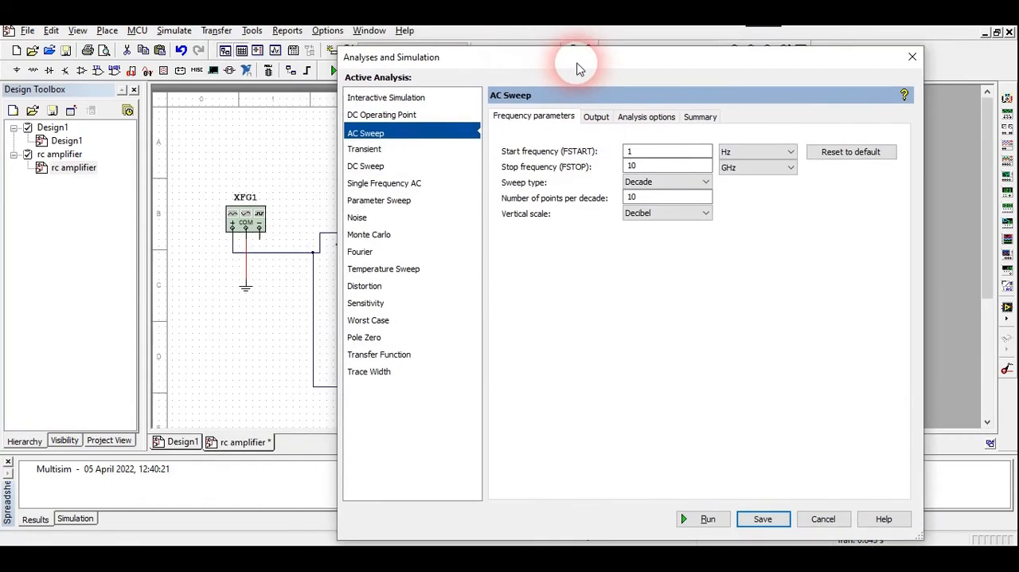
left_click_drag(519, 65, 402, 47)
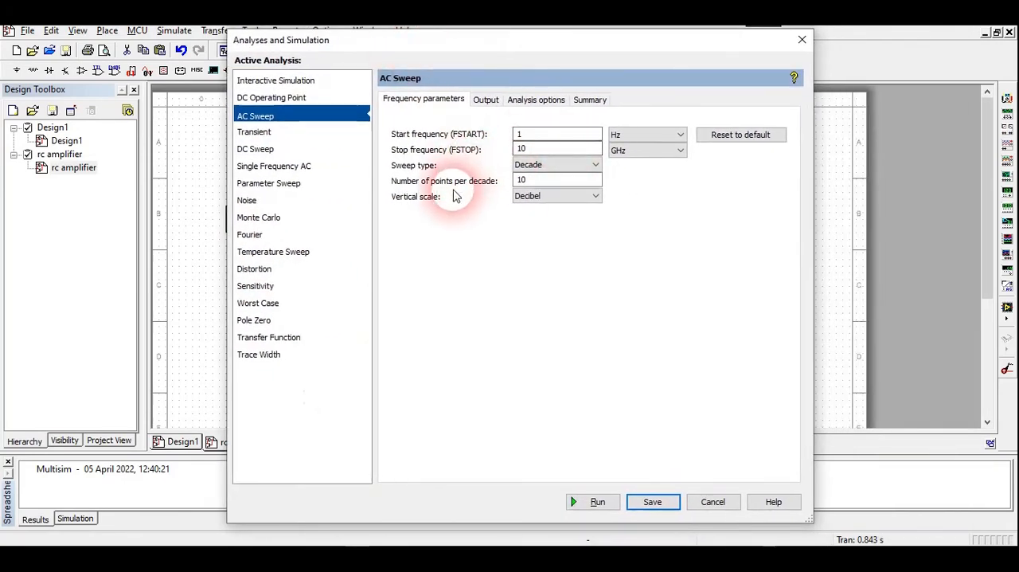
left_click(541, 199)
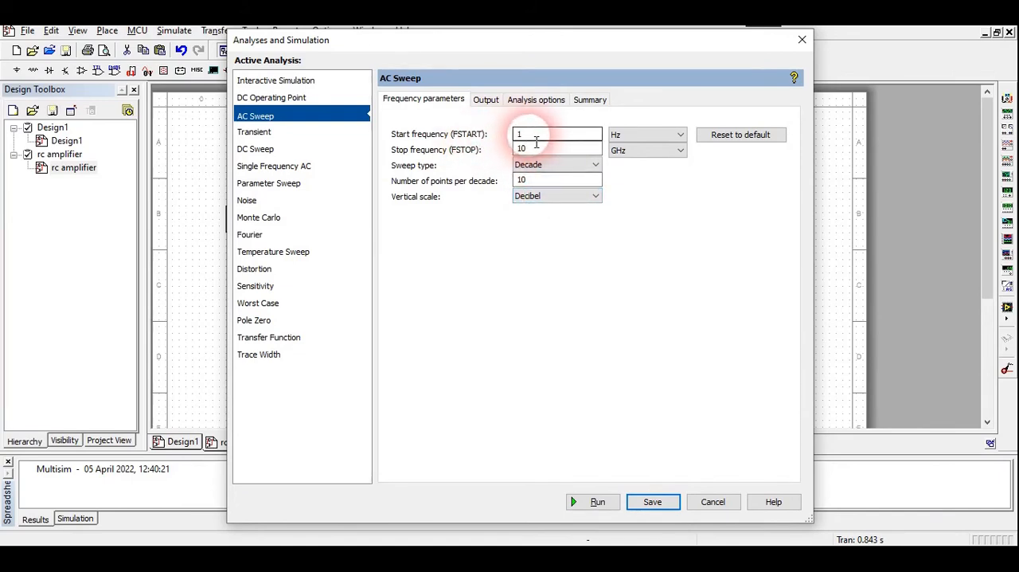
left_click(523, 150)
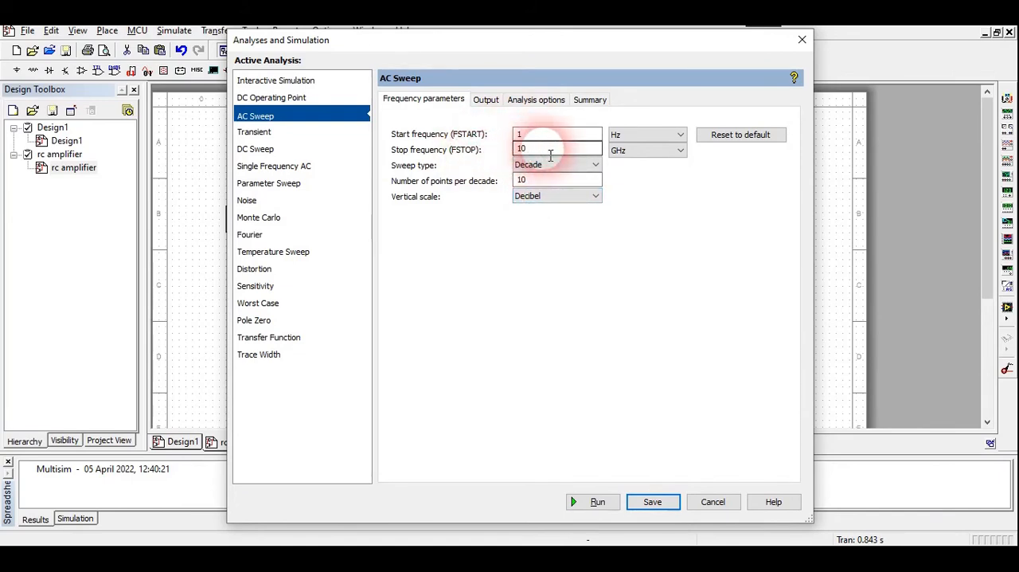
left_click(618, 150)
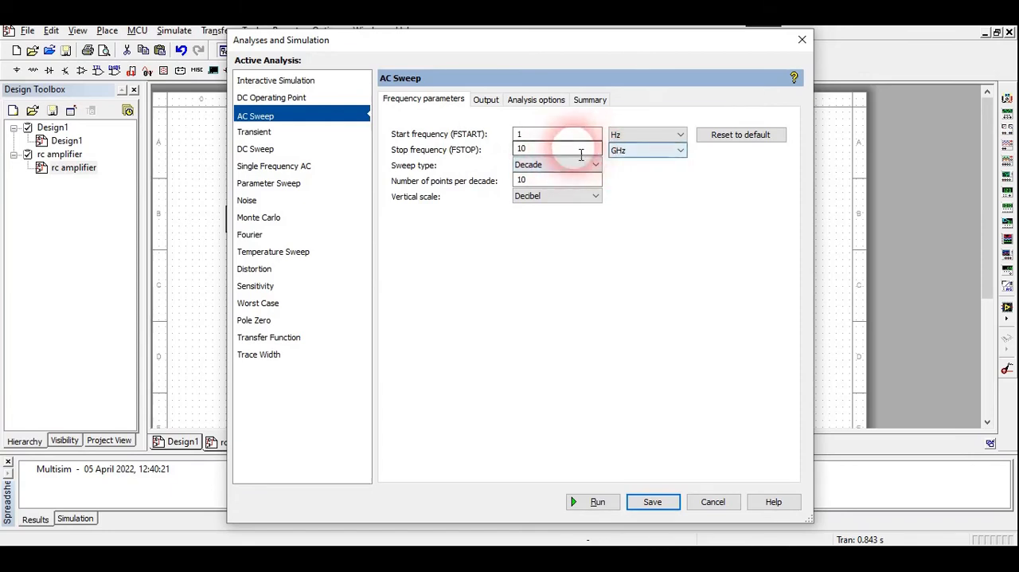
left_click(562, 169)
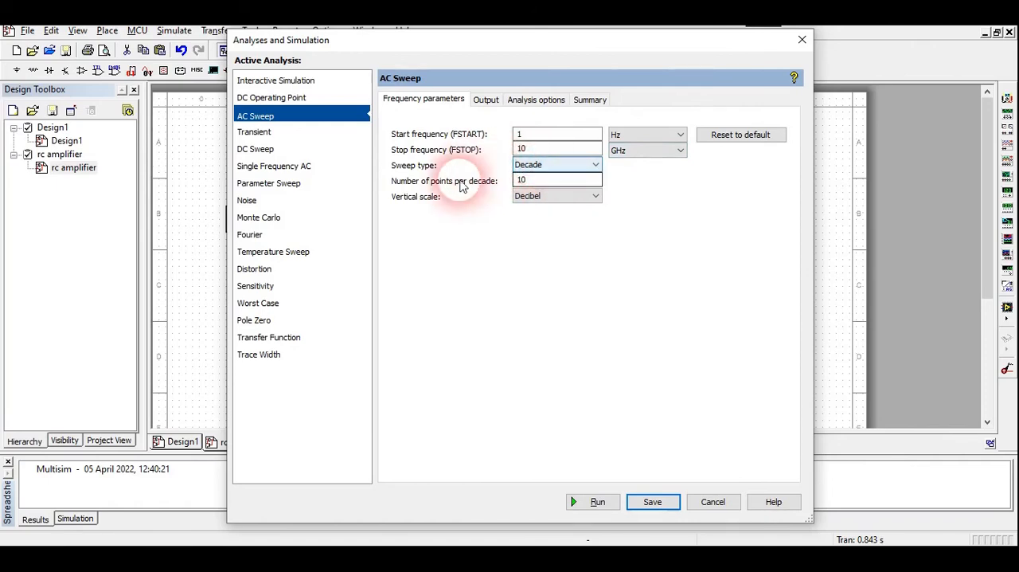
left_click(527, 181)
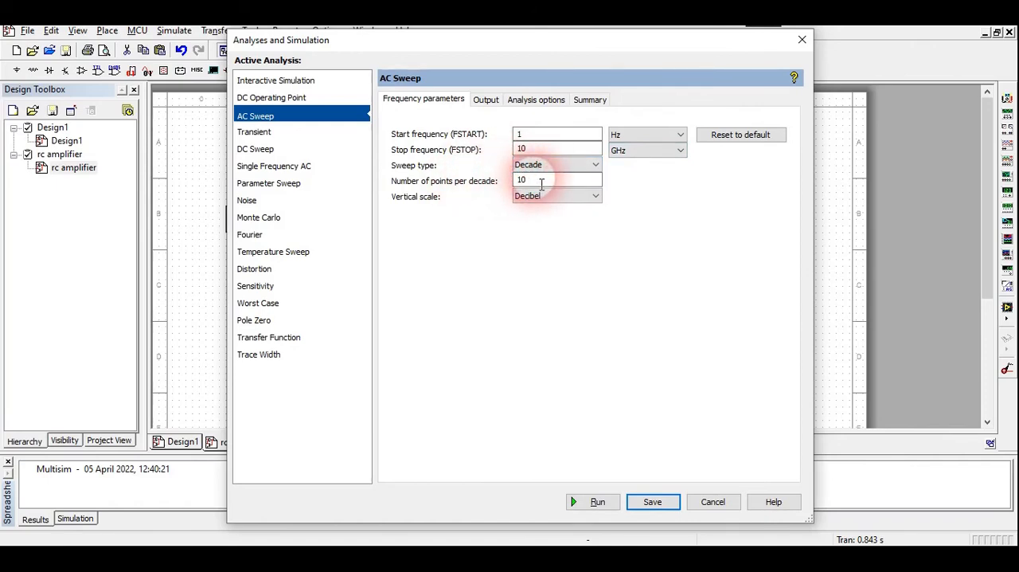
- Check the AC Sweep's selected output variable against the net name of the wire from C3 to oscilloscope channel A
left_click(486, 101)
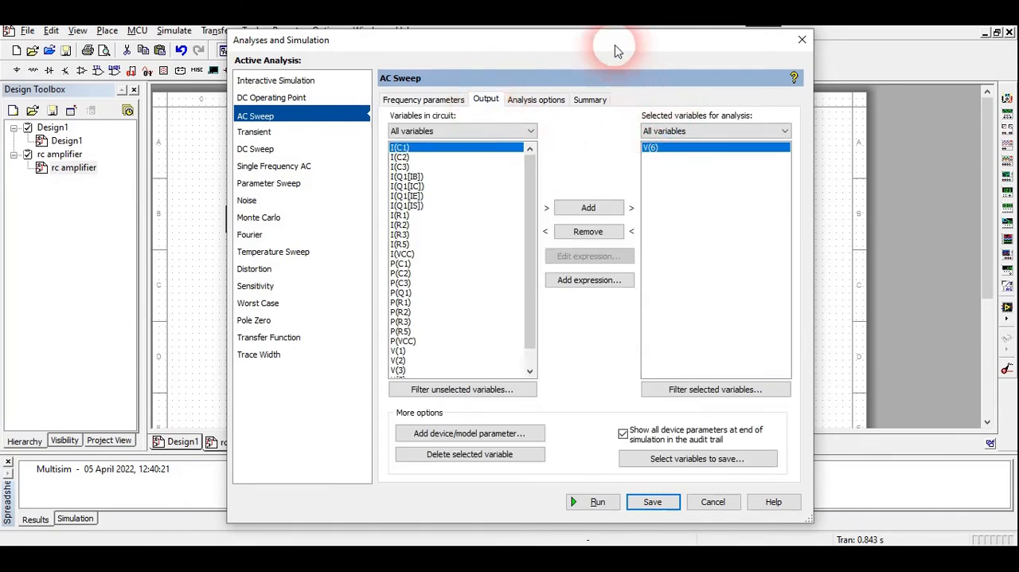
left_click_drag(615, 51, 302, 58)
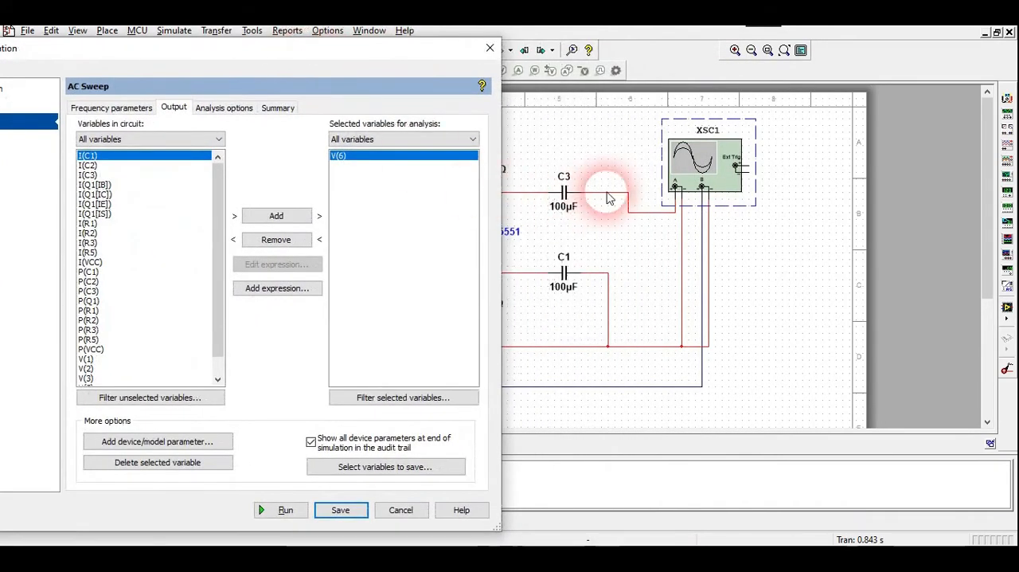
left_click(400, 510)
double_click(615, 198)
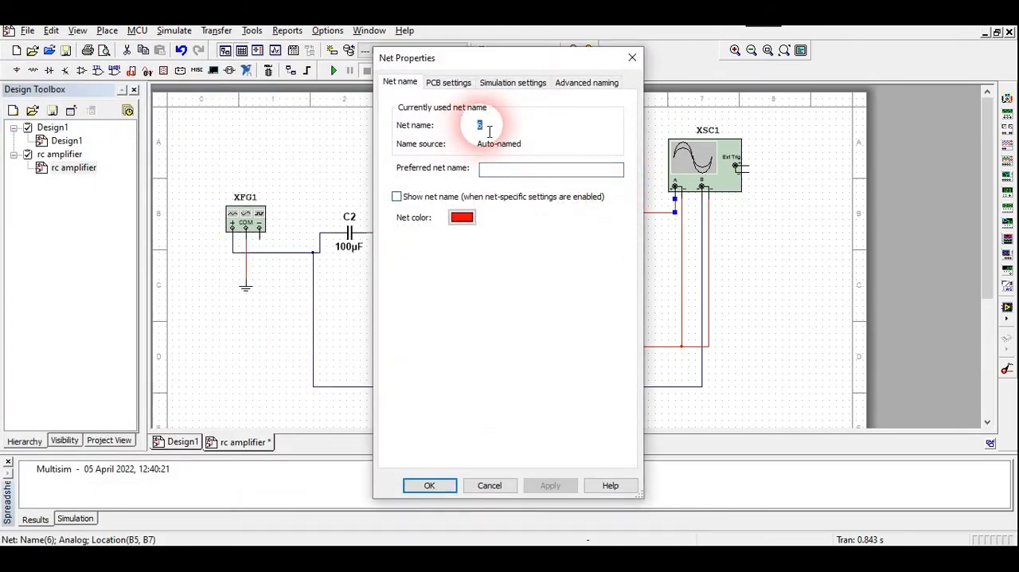
left_click(482, 485)
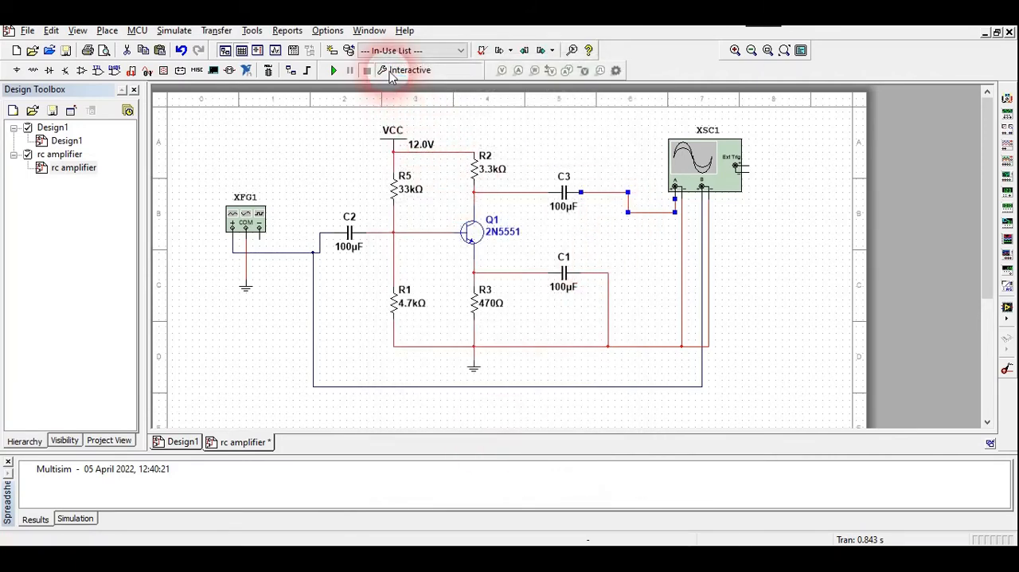
- Reopen the analysis settings, choose AC Sweep as the active analysis and check that V(6) is its selected output variable
left_click(391, 74)
left_click(315, 115)
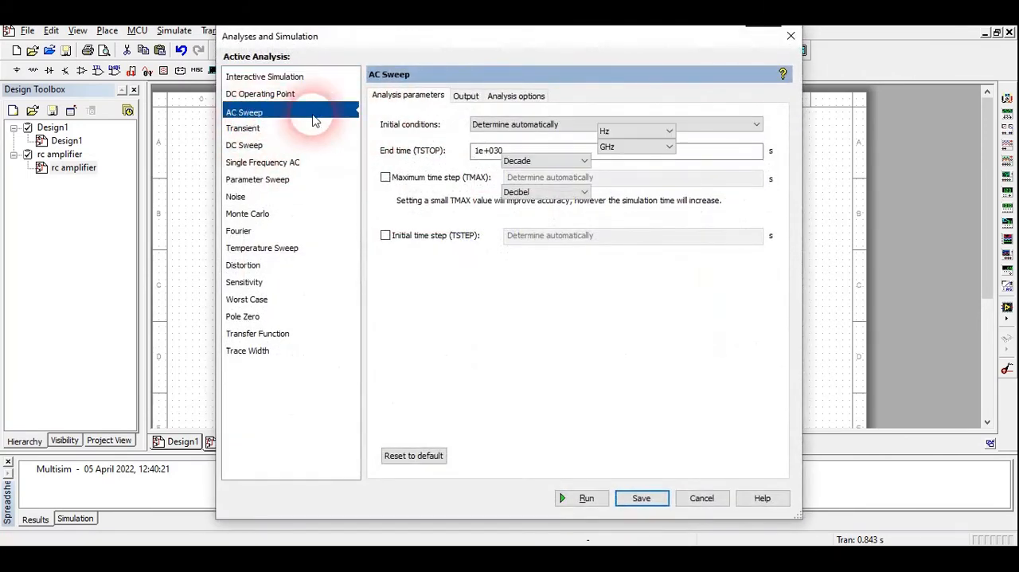
left_click(467, 95)
left_click(644, 145)
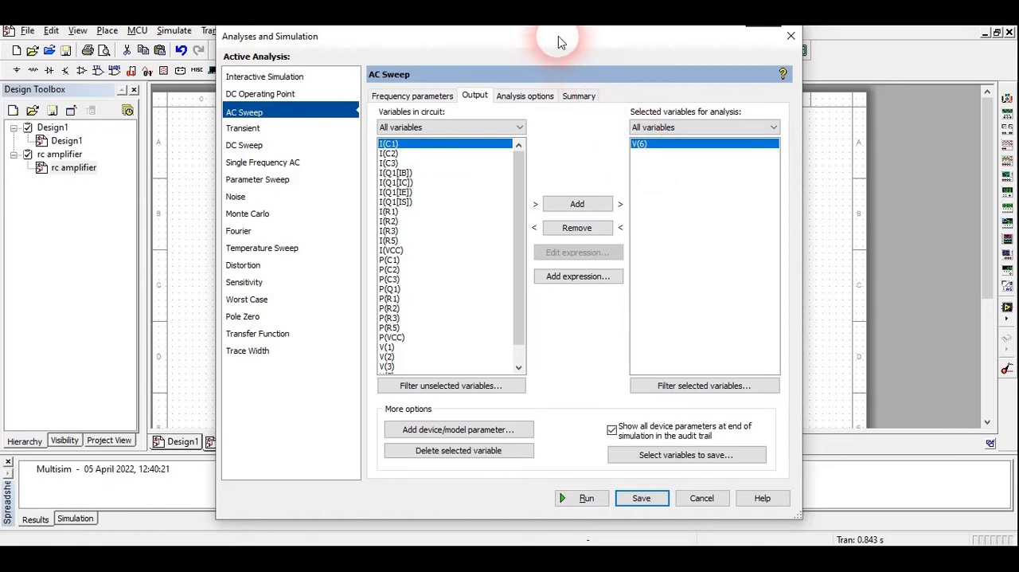
left_click_drag(557, 39, 674, 70)
left_click_drag(502, 77, 587, 63)
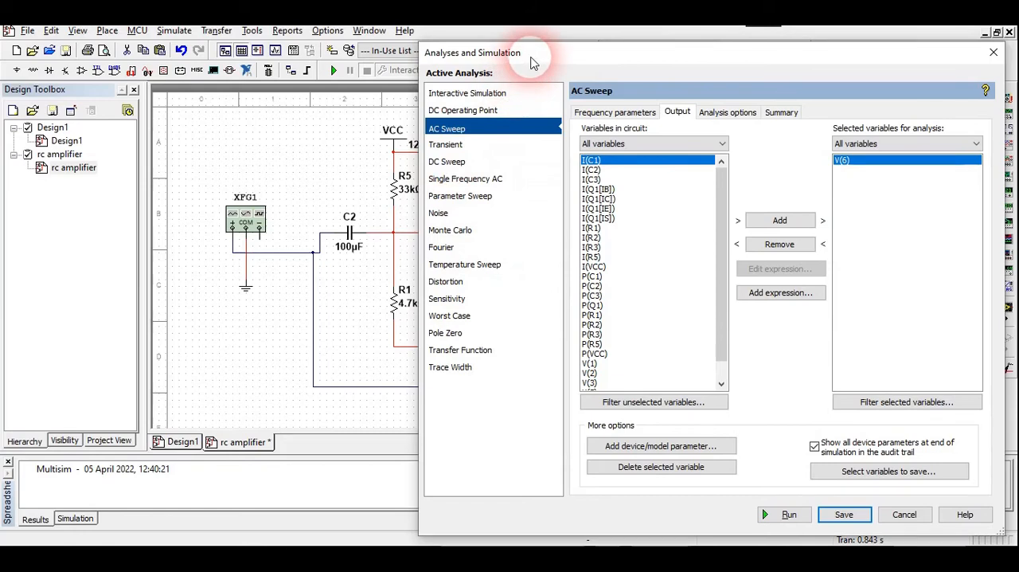
left_click_drag(525, 57, 328, 58)
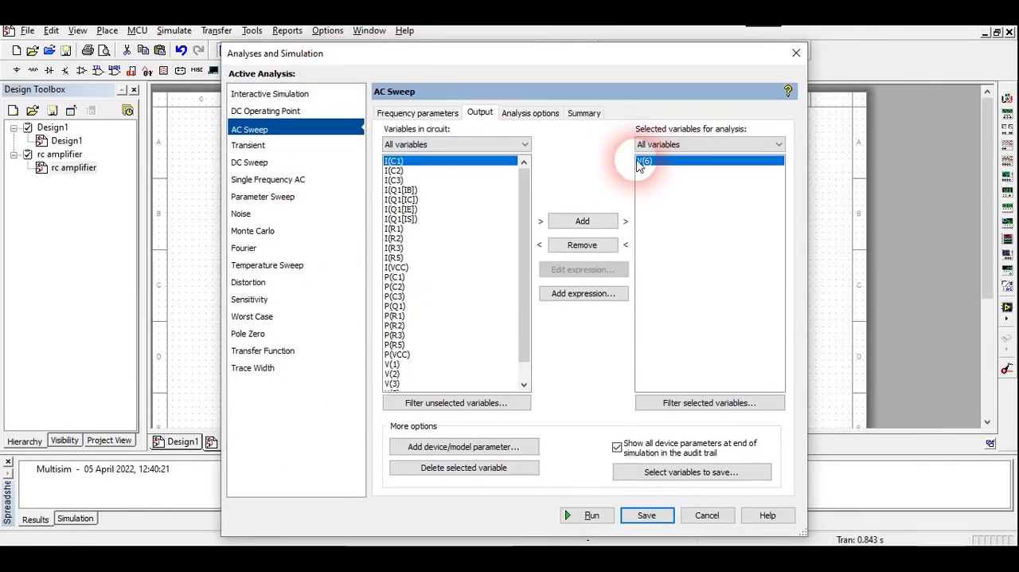
- Recheck the frequency parameters and run the AC Sweep from 1 Hz to 10 GHz with V(6) as the output
left_click(426, 114)
left_click(526, 204)
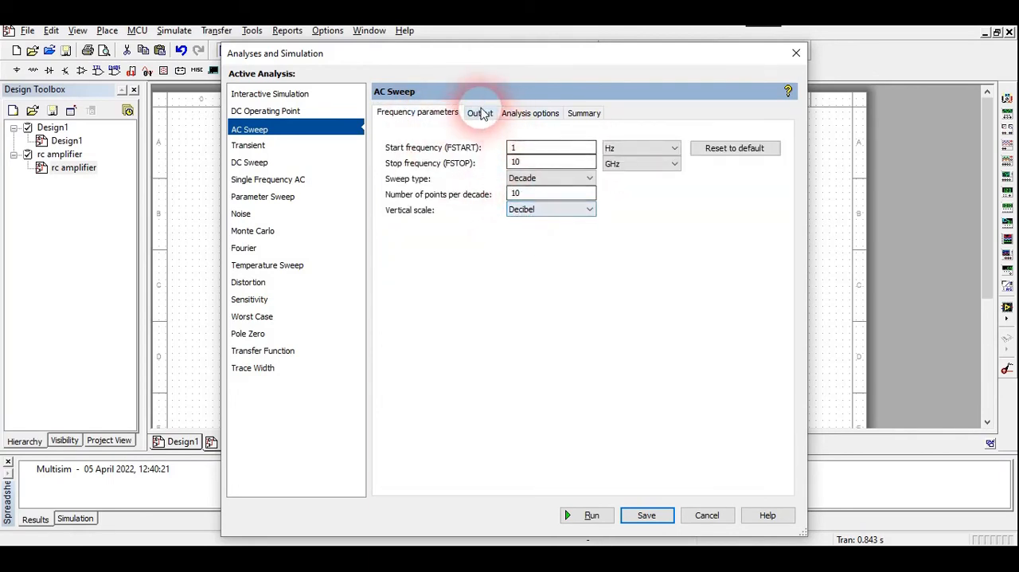
left_click(480, 114)
left_click(645, 163)
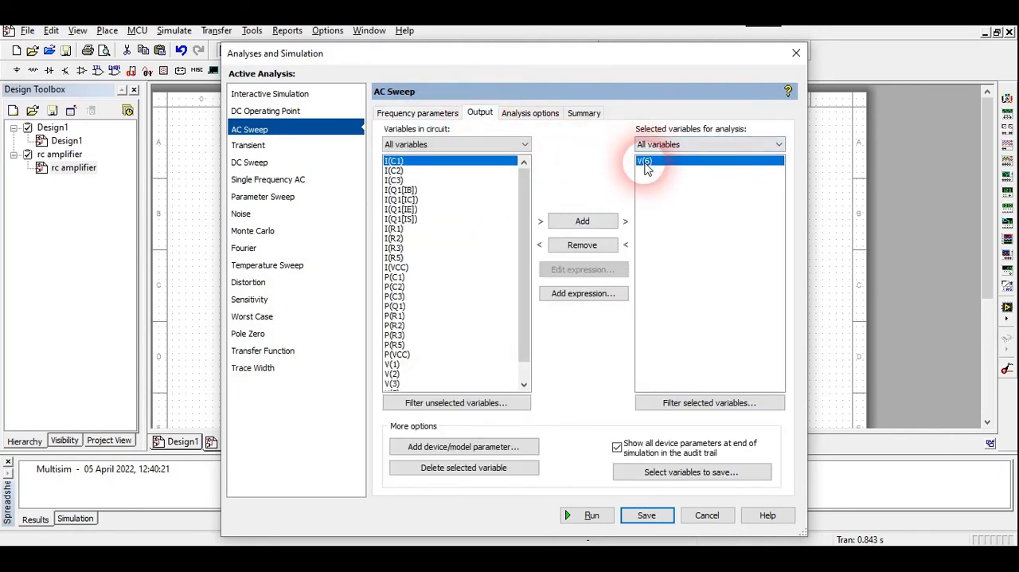
left_click(593, 519)
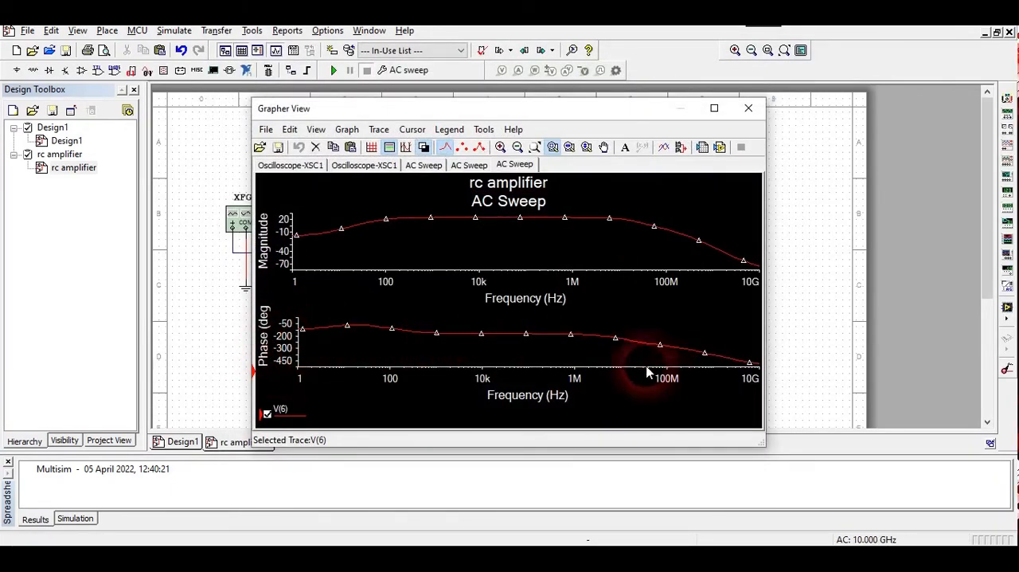
- Delete the phase graph from the AC Sweep results and maximize the Grapher window
right_click(528, 344)
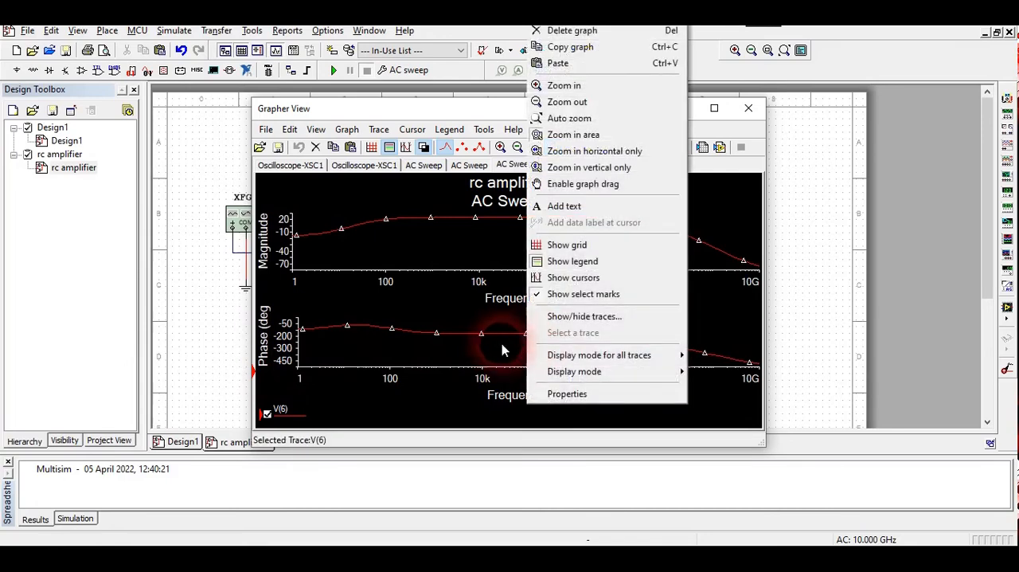
left_click(572, 34)
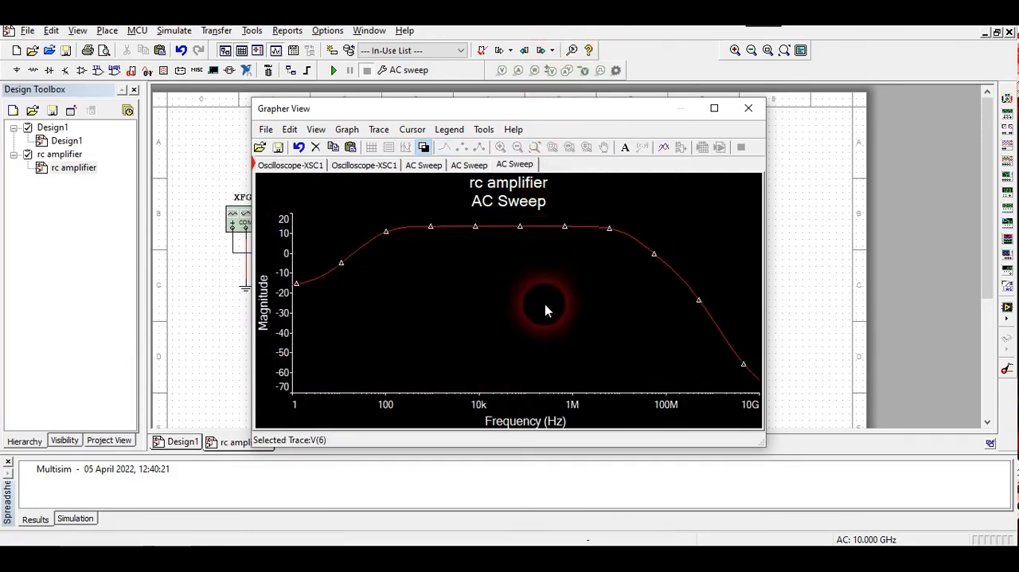
left_click(715, 109)
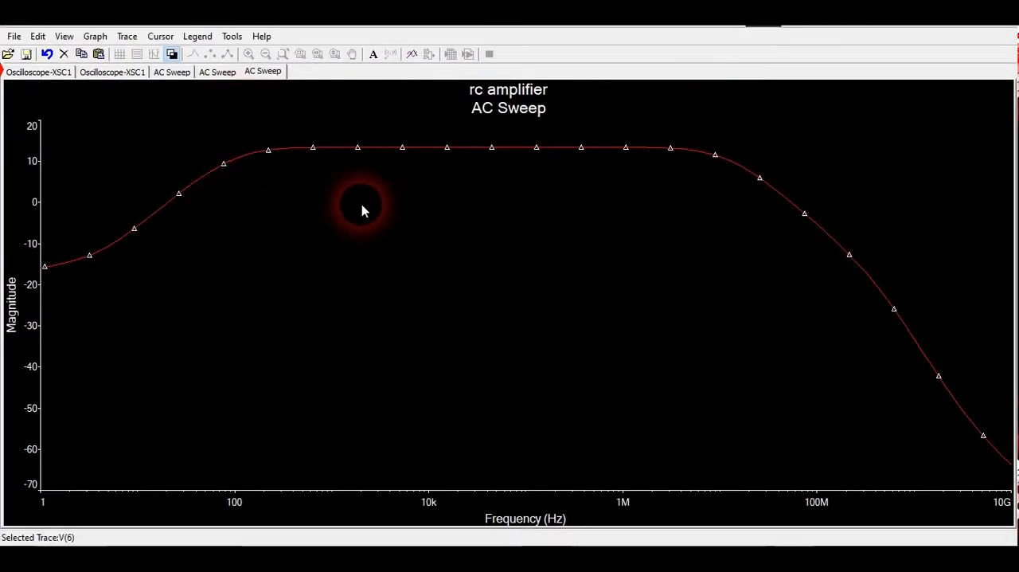
- Switch the AC Sweep magnitude plot to a white background and show its grid
left_click(341, 199)
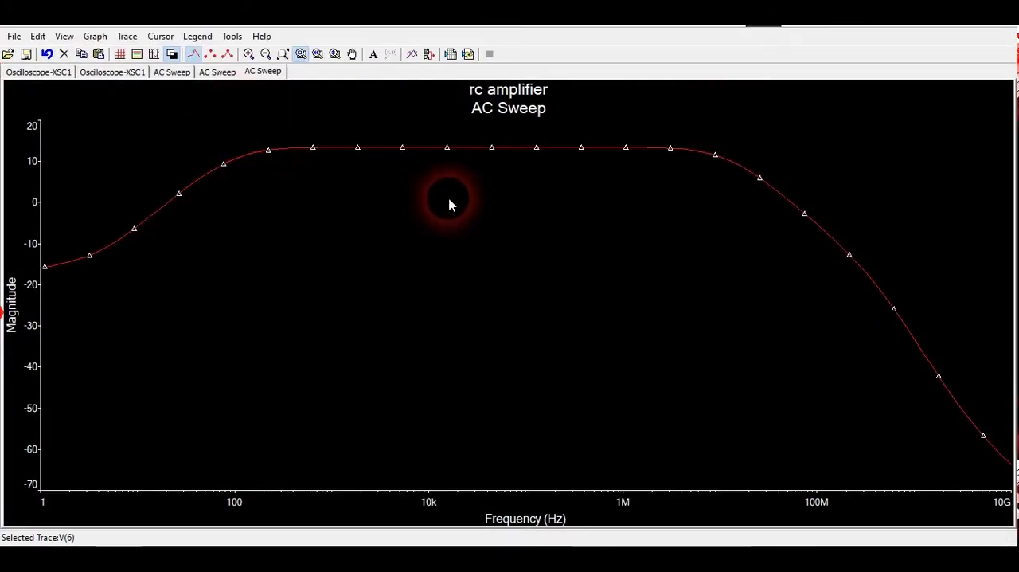
left_click(173, 56)
left_click(431, 149)
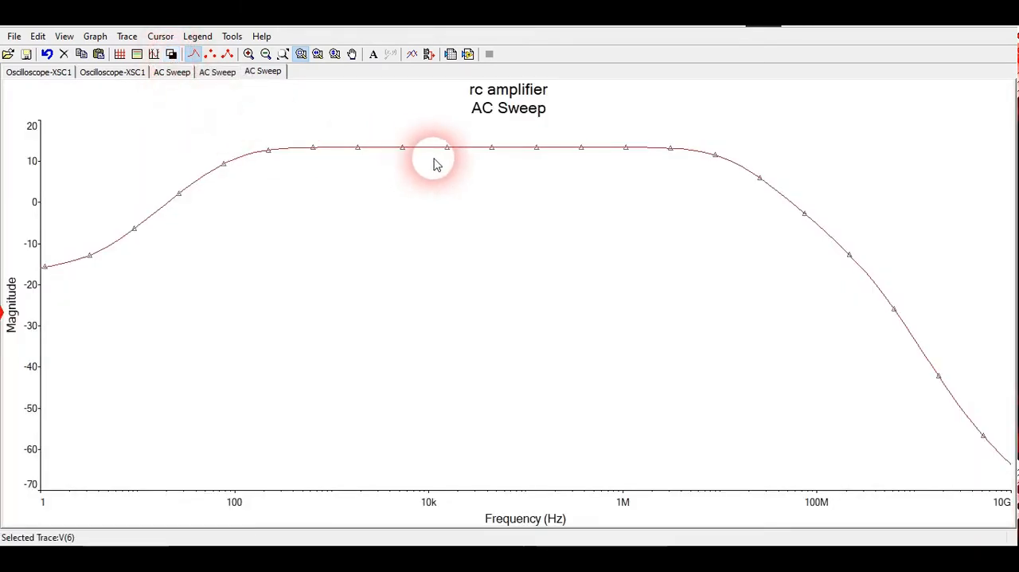
left_click(120, 56)
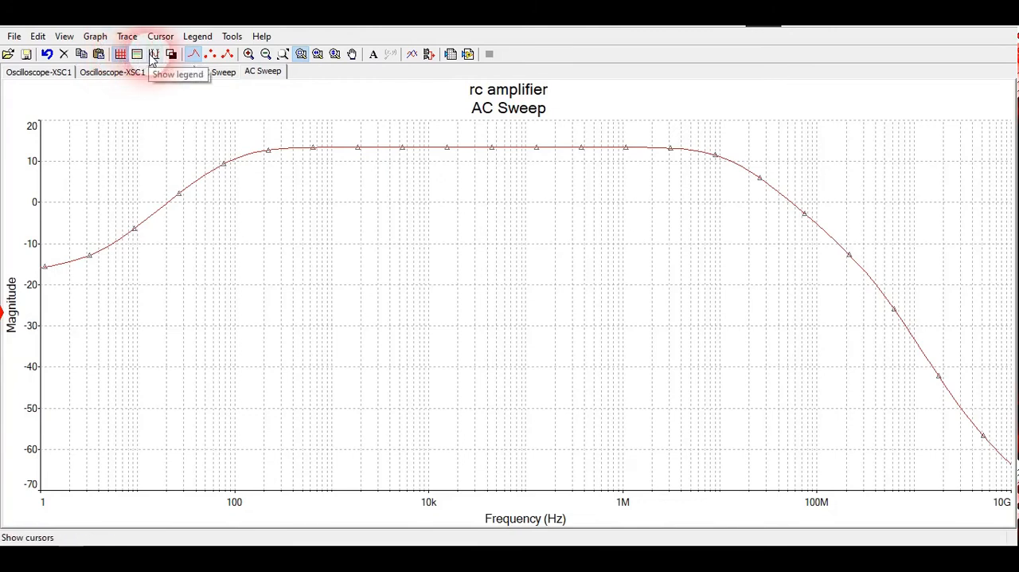
- Show the cursors on the magnitude plot and move their read-out box below the flat part of the curve
left_click(154, 55)
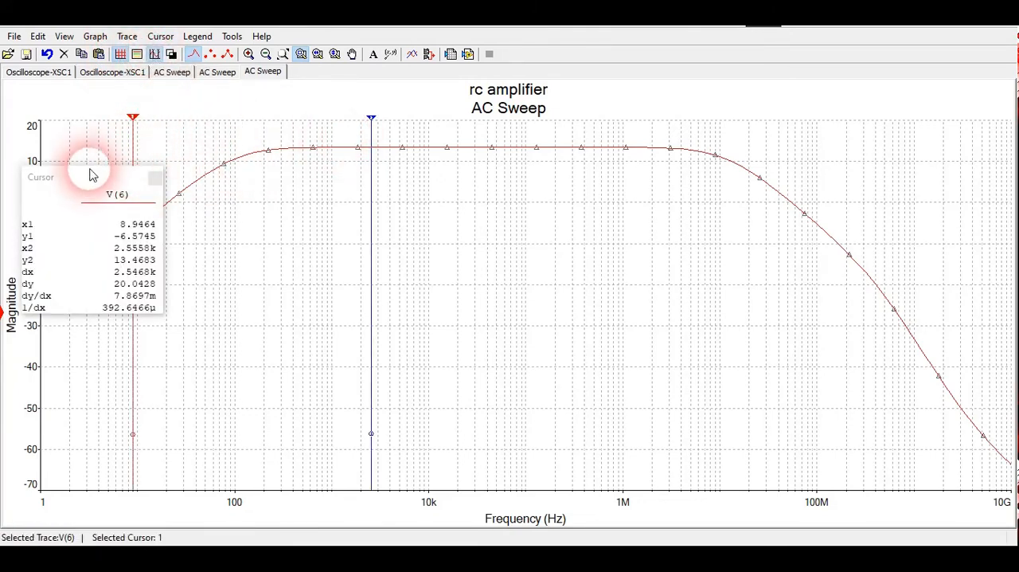
left_click_drag(87, 178, 517, 175)
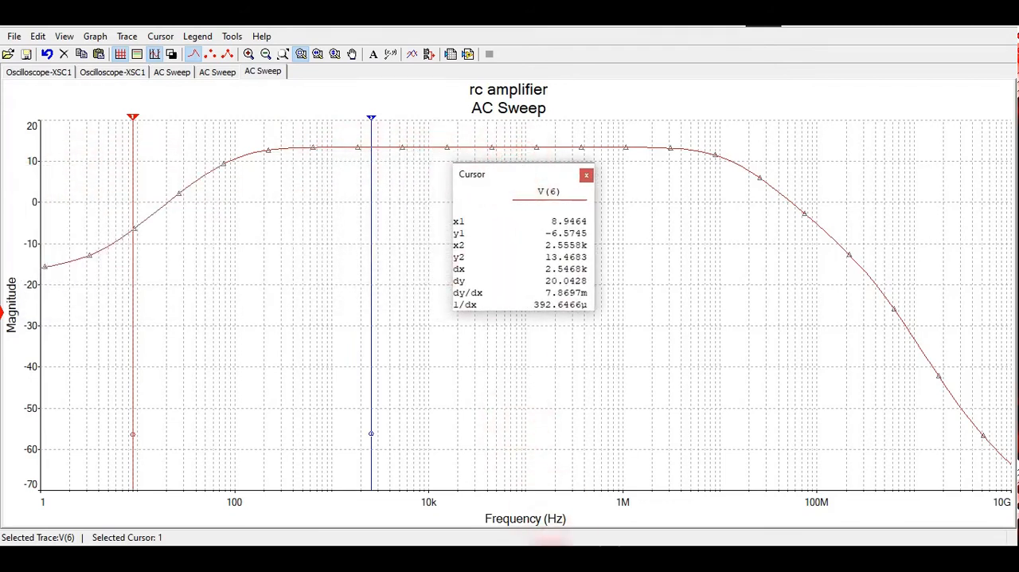
left_click(499, 558)
left_click(493, 498)
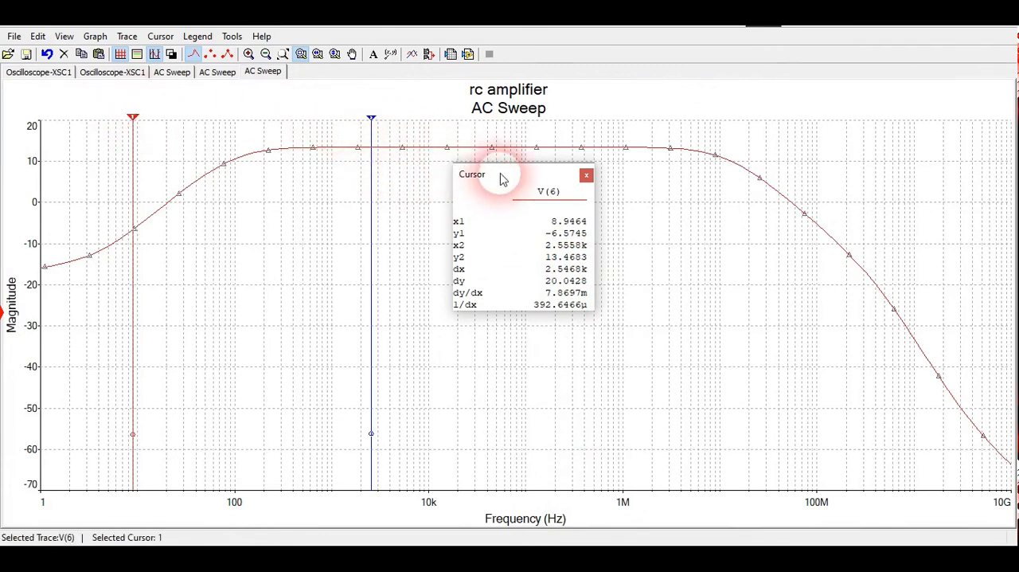
left_click_drag(502, 178, 605, 214)
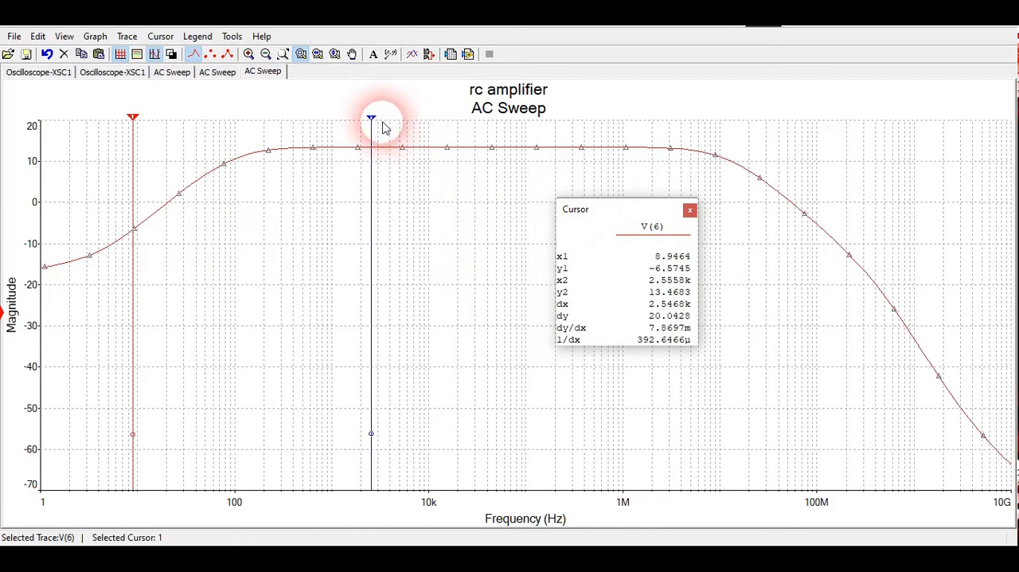
- Place cursor 2 at about 57 kHz and cursor 1 at about 22 kHz on the flat mid-band to read the maximum gain
left_click_drag(375, 125, 503, 119)
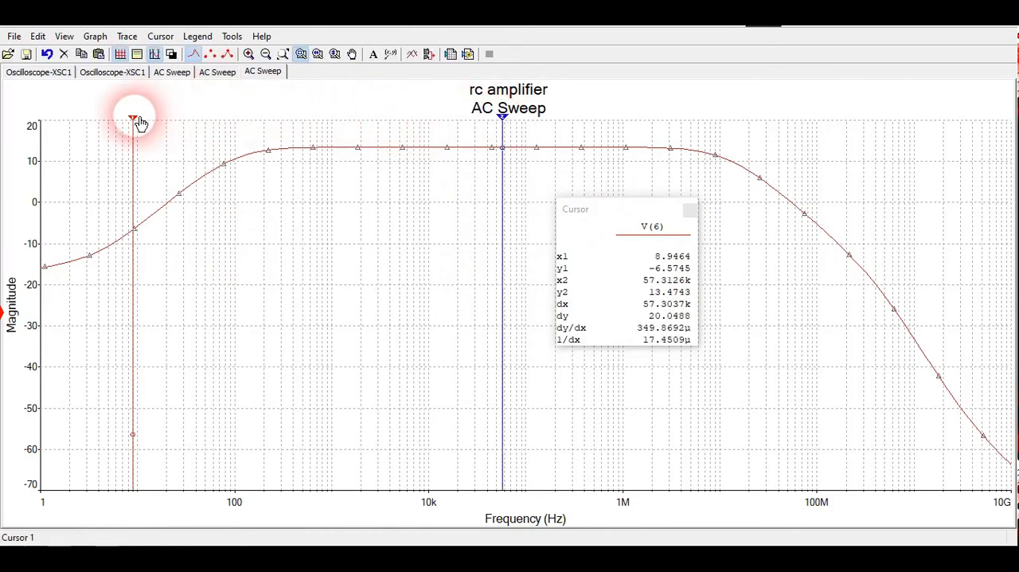
left_click_drag(139, 123, 469, 136)
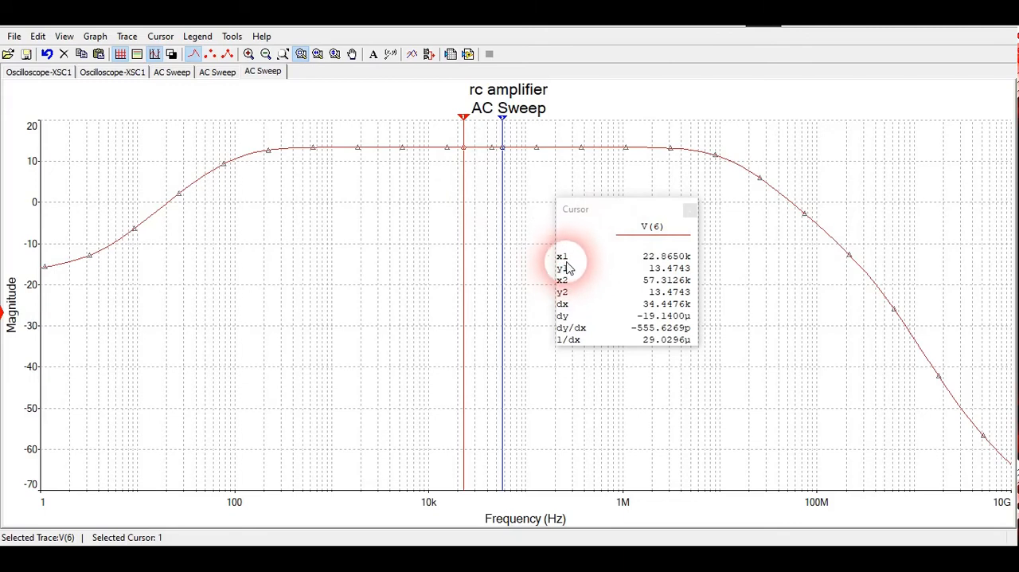
left_click(460, 150)
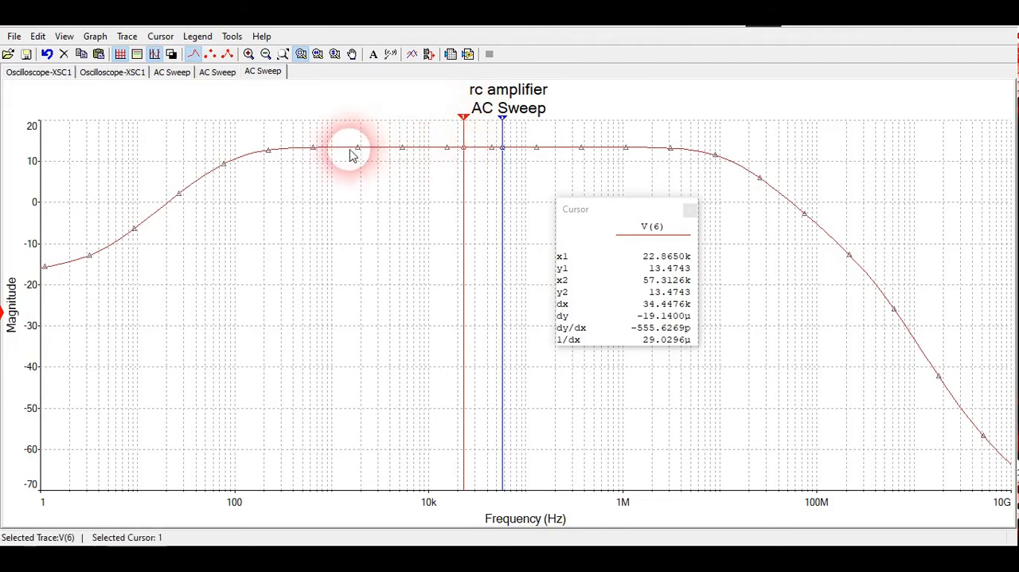
left_click(469, 153)
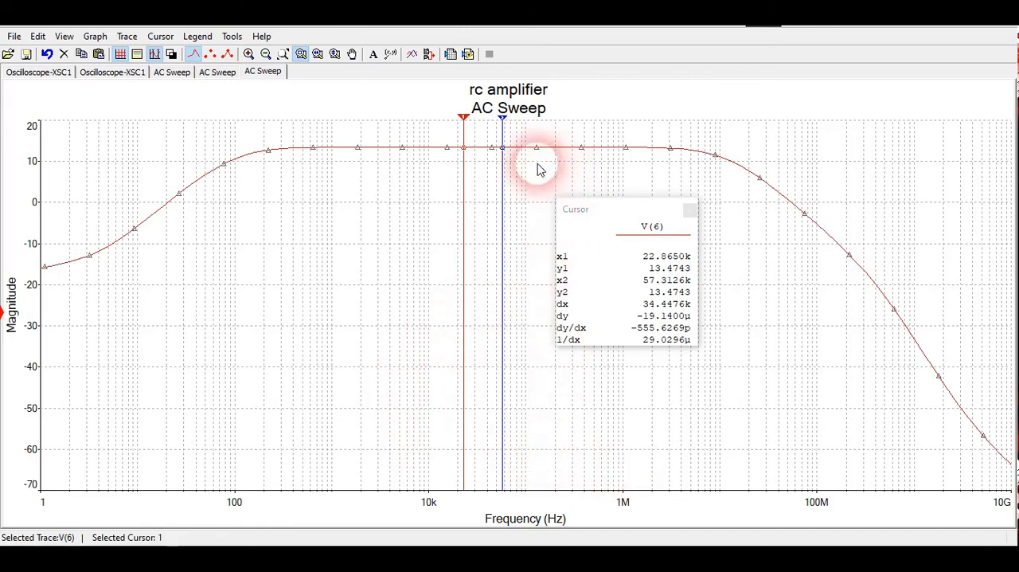
left_click(467, 123)
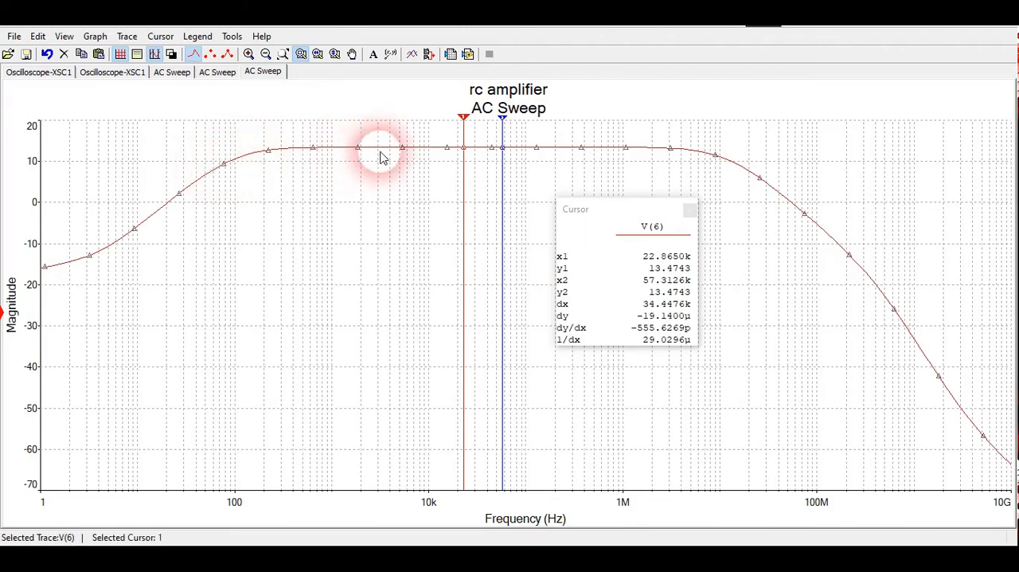
left_click(451, 151)
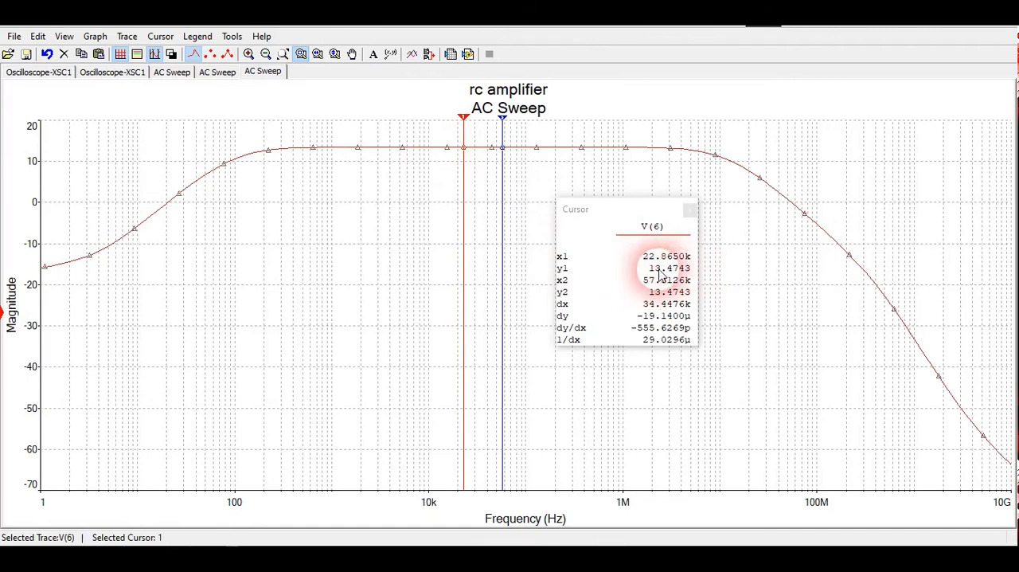
left_click(466, 134)
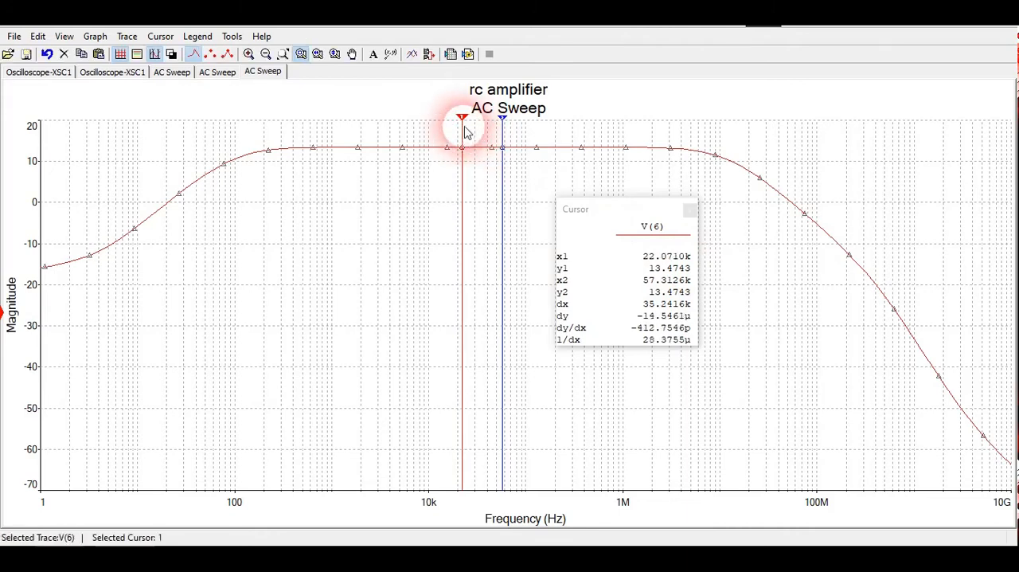
- Move cursor 1 to about 3.7 kHz and set its Y value to 10.4743 towards lower frequencies to locate the lower cutoff
left_click_drag(469, 121, 391, 139)
left_click(390, 140)
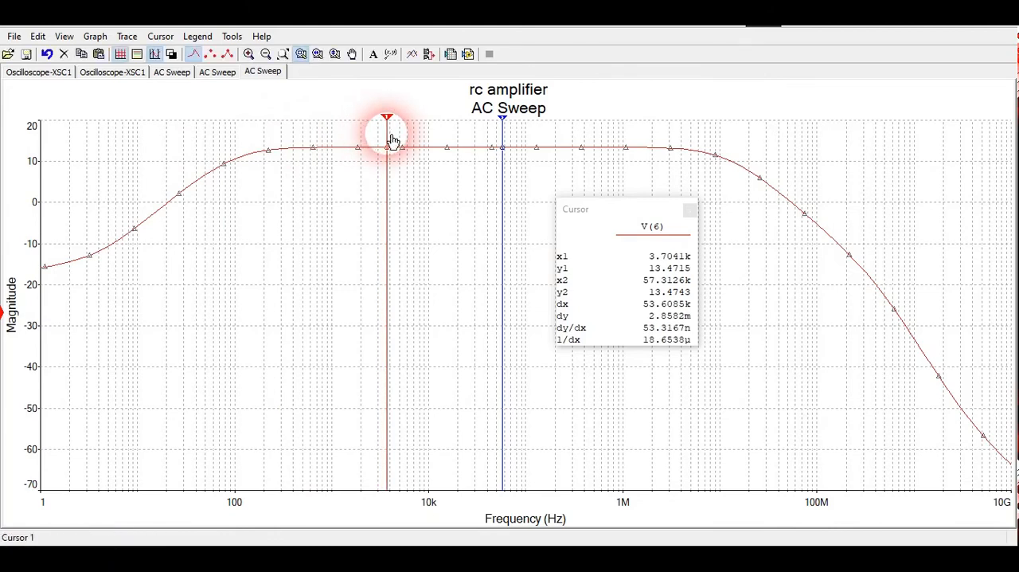
right_click(389, 140)
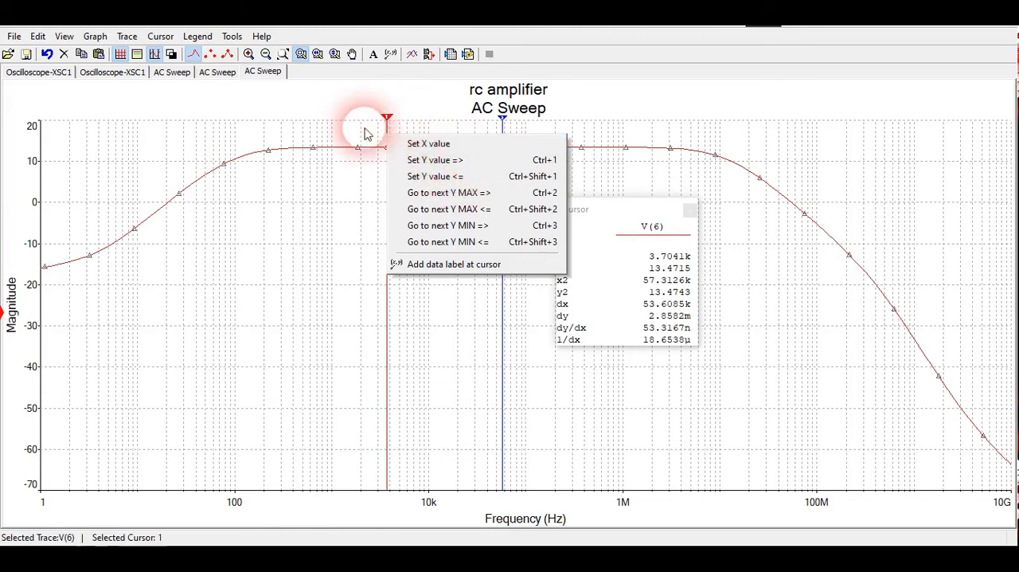
left_click(437, 177)
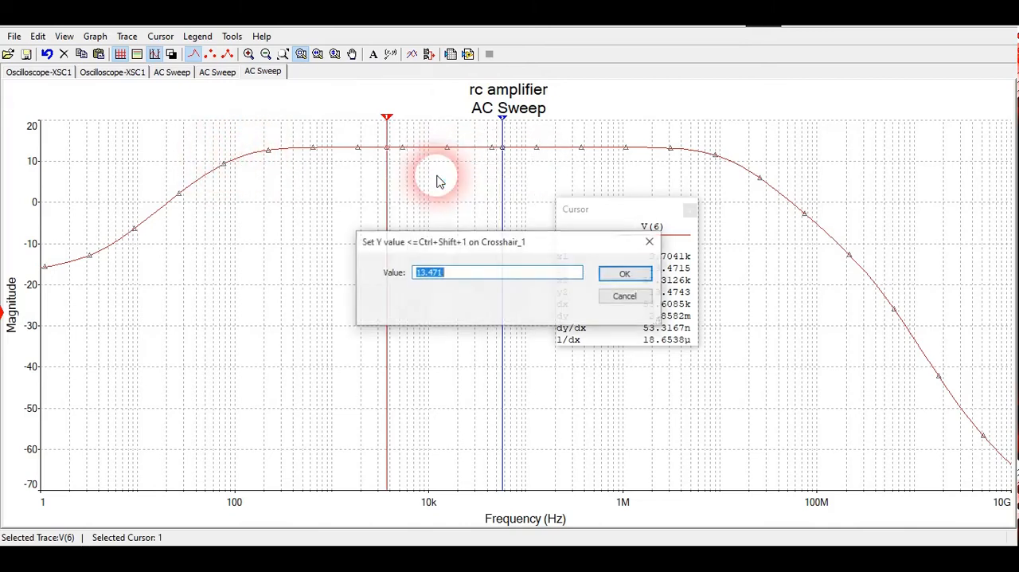
left_click(432, 276)
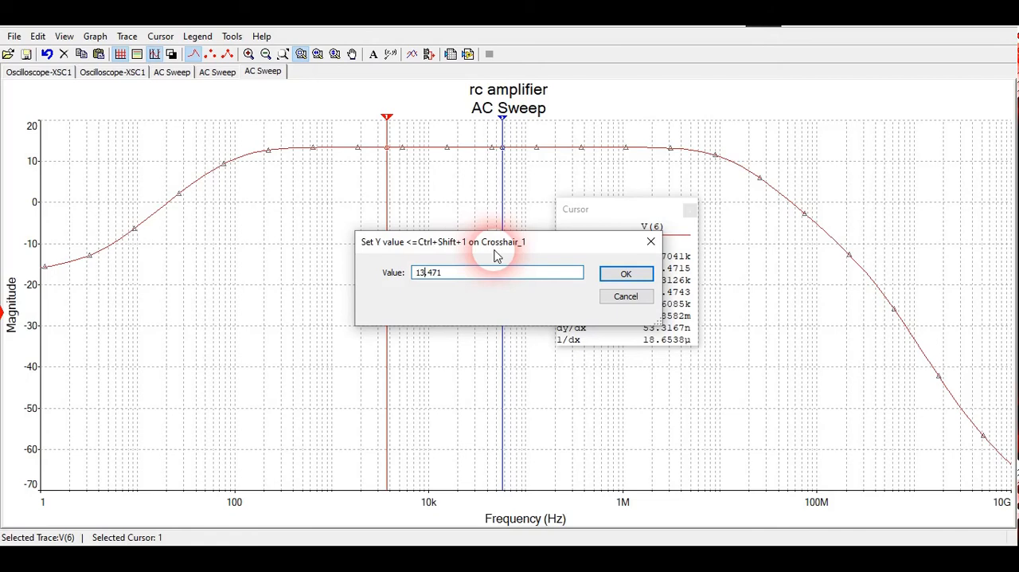
type("1")
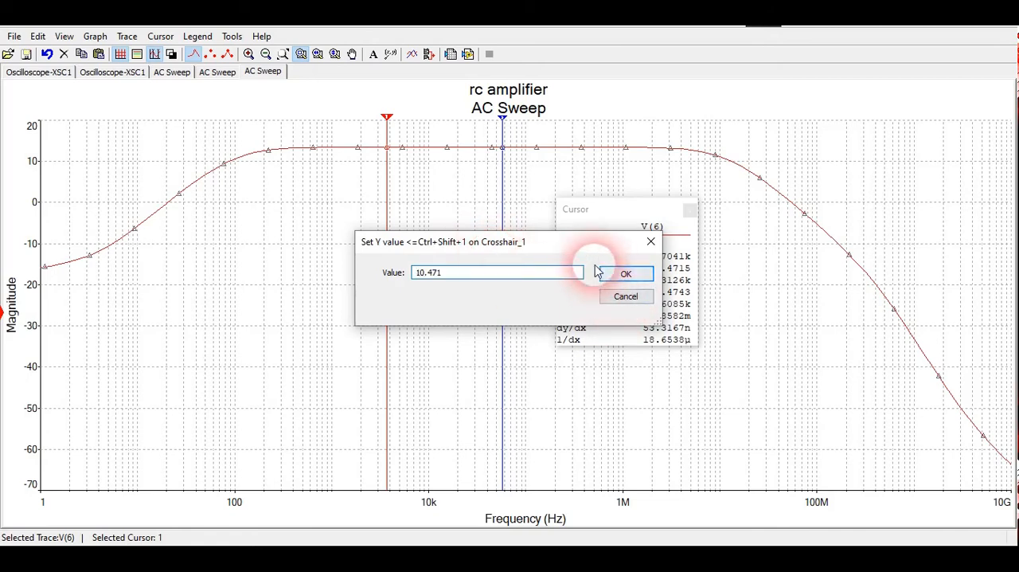
left_click(450, 274)
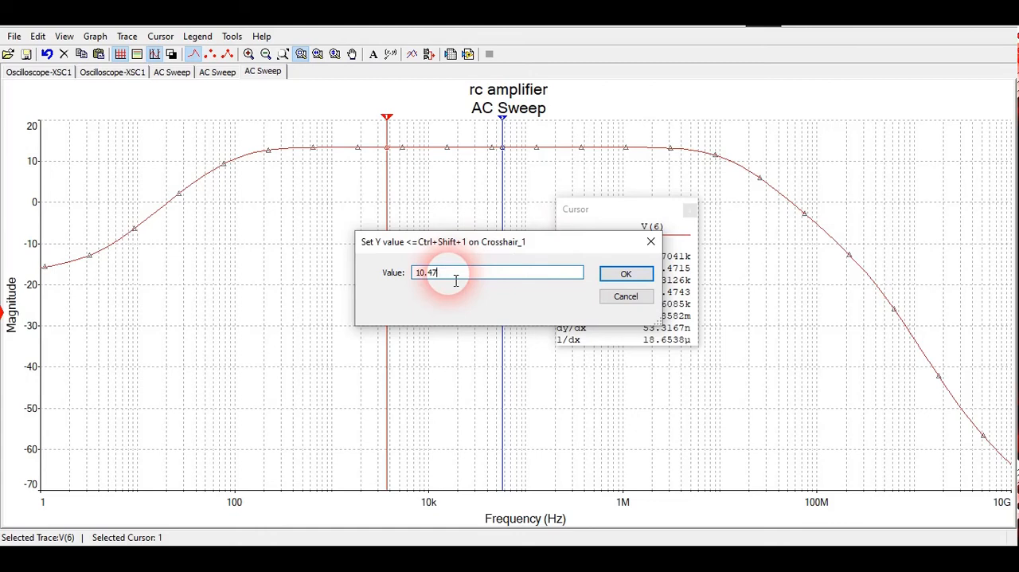
type("43")
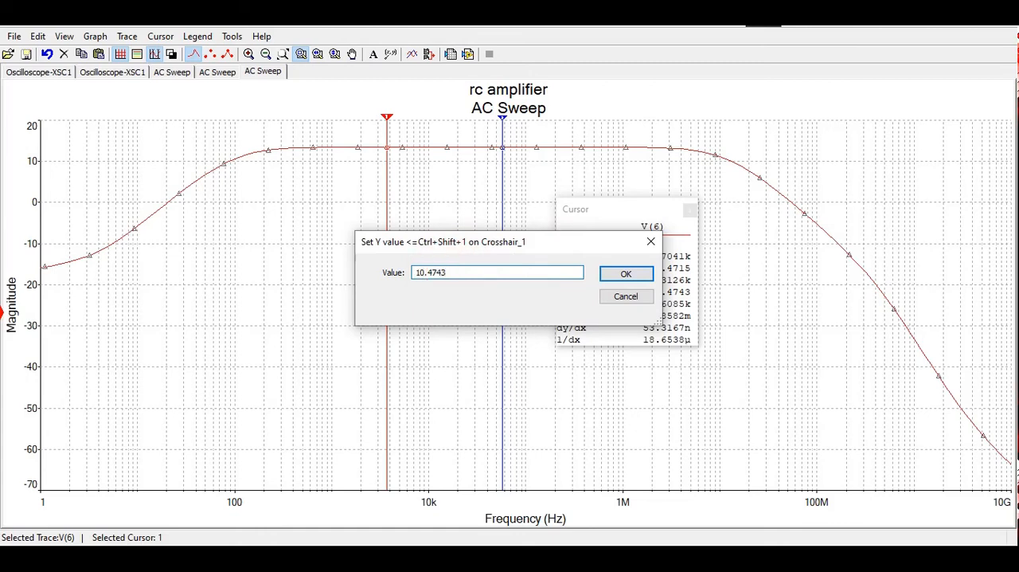
key("Return")
left_click(450, 277)
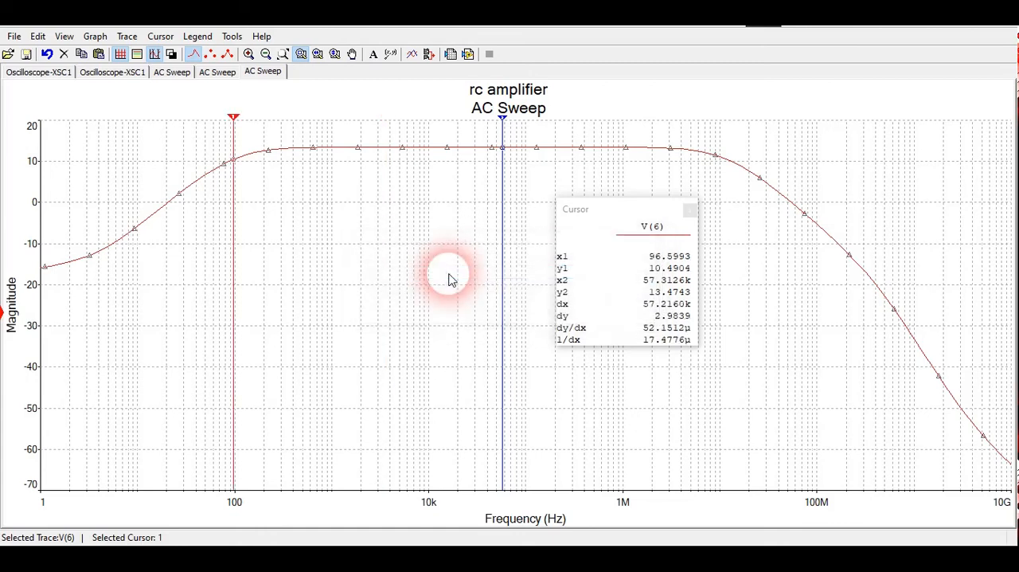
- Move the cursor read-out lower and set cursor 2's Y value to 10.4743 towards higher frequencies to locate the upper cutoff
left_click(238, 175)
left_click_drag(637, 217, 670, 285)
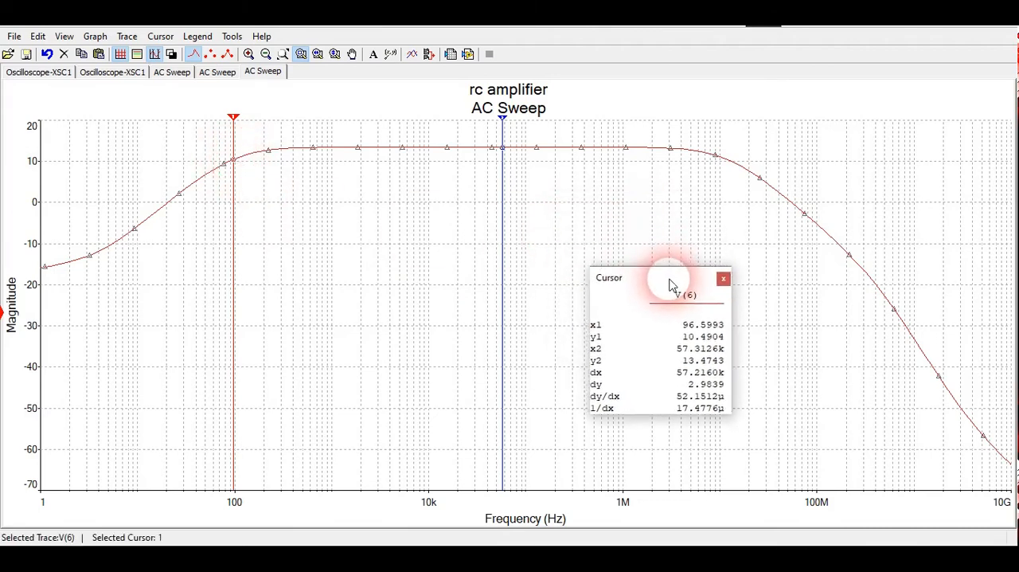
right_click(505, 134)
left_click(569, 163)
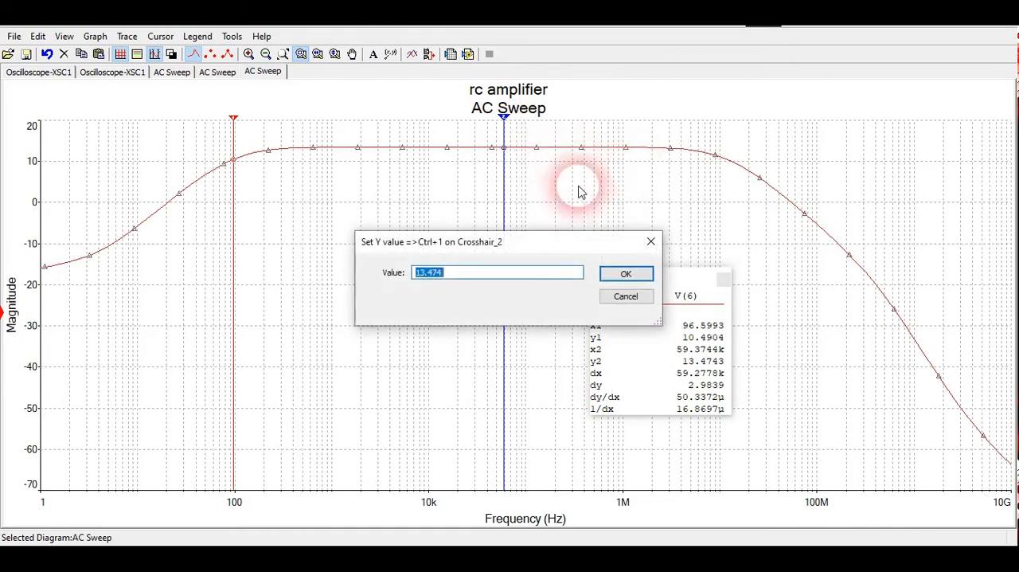
left_click(429, 276)
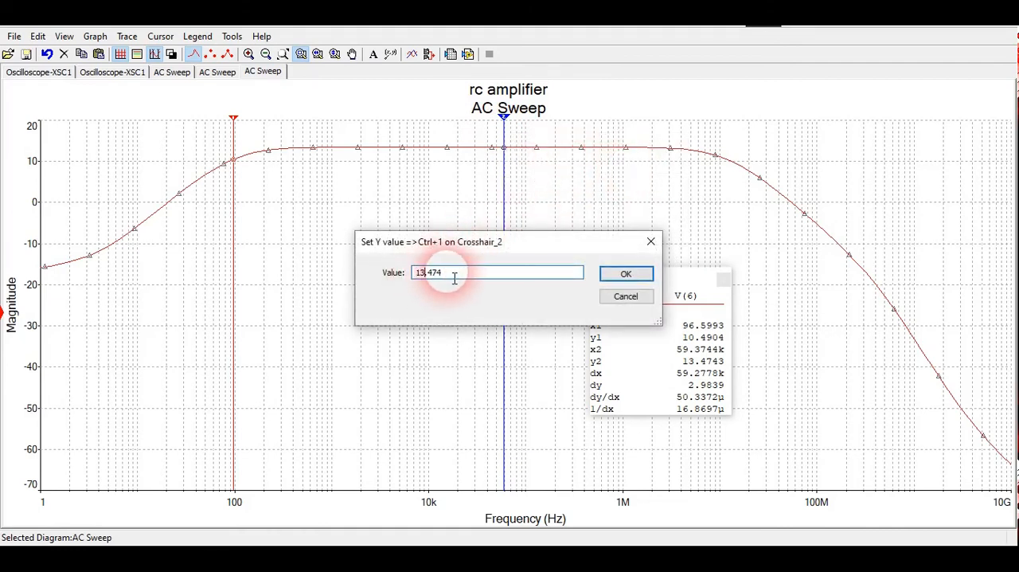
type("0")
left_click(453, 272)
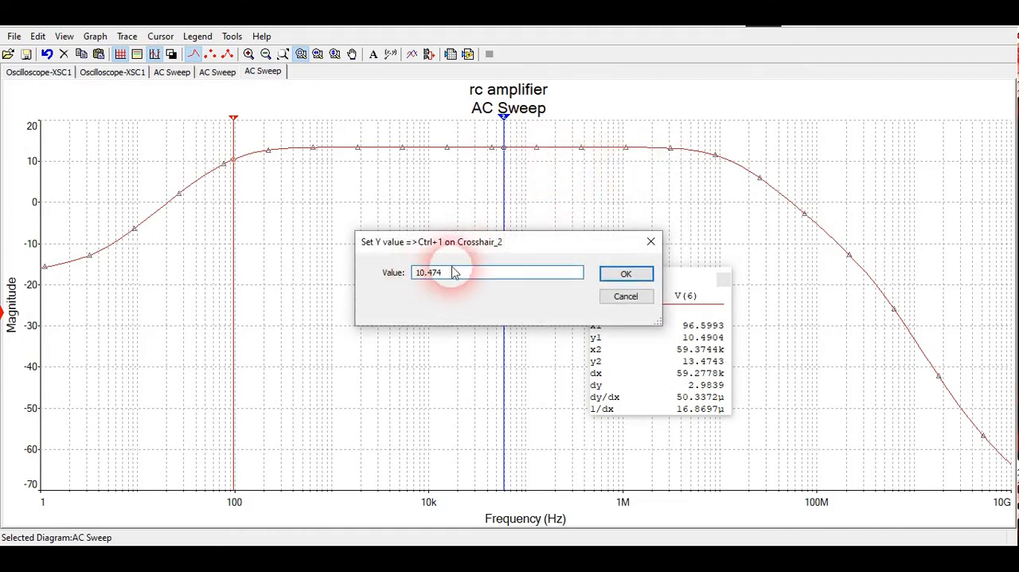
type("3")
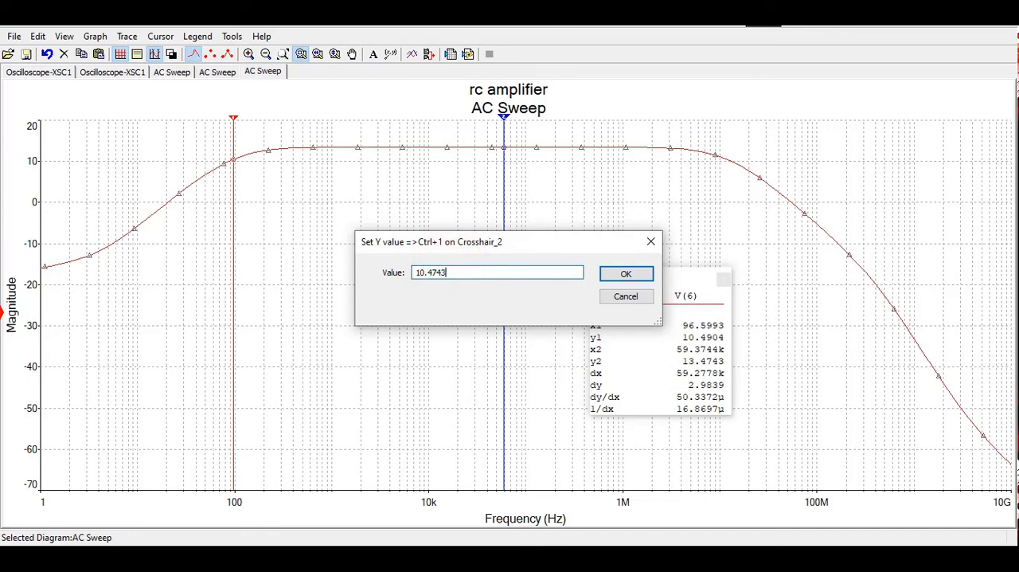
key("Return")
left_click(450, 279)
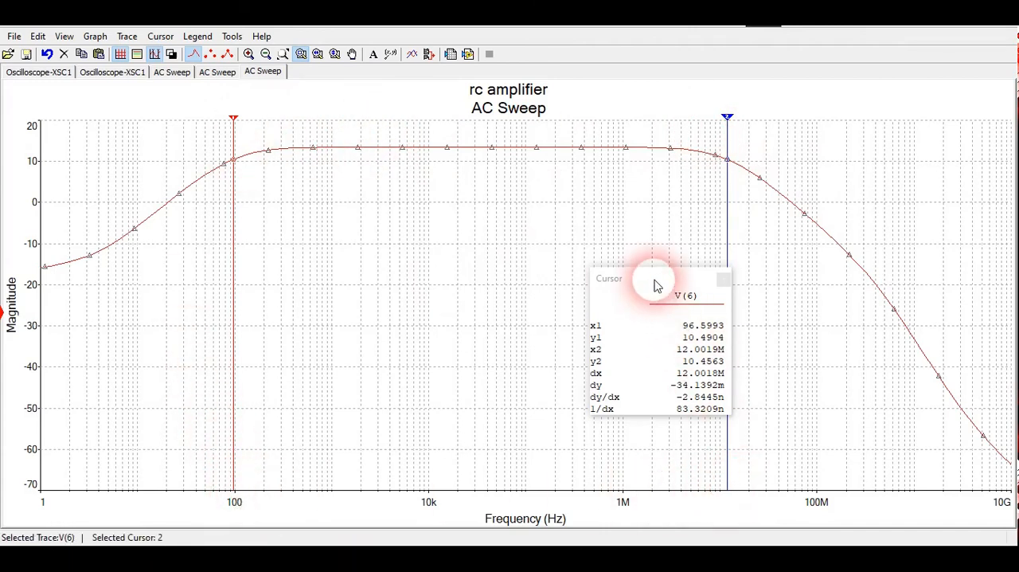
- Read x1, x2 and dx from the cursor read-out and compare them with f1, f2 and the bandwidth in the Word document's waveform diagram
left_click_drag(655, 280, 519, 233)
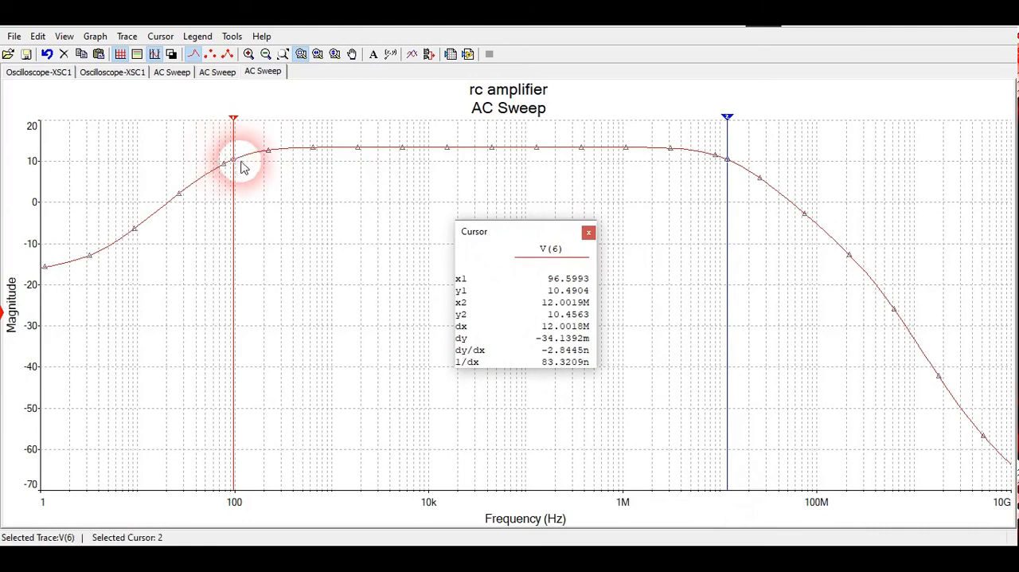
left_click(239, 162)
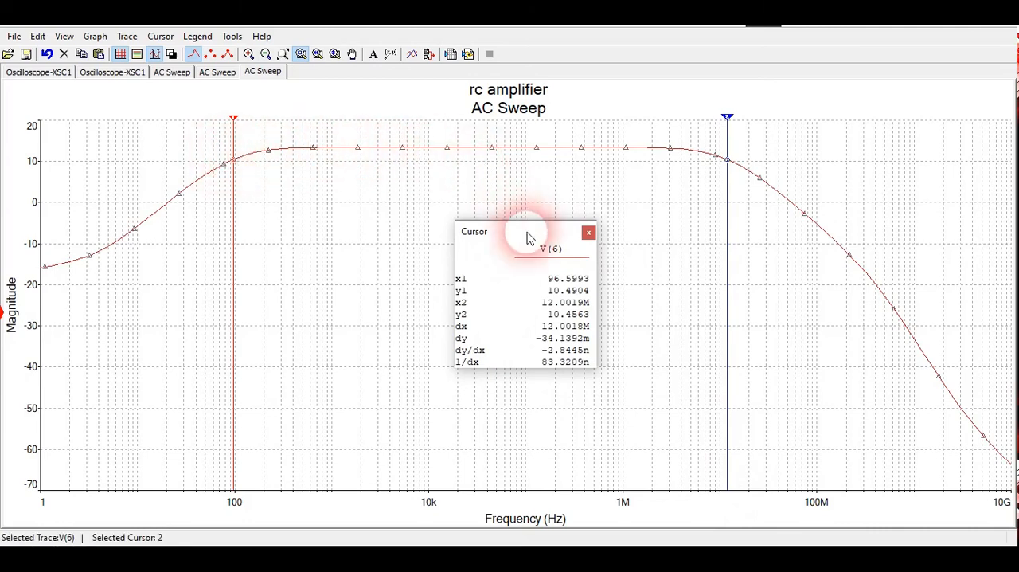
left_click_drag(530, 230, 514, 192)
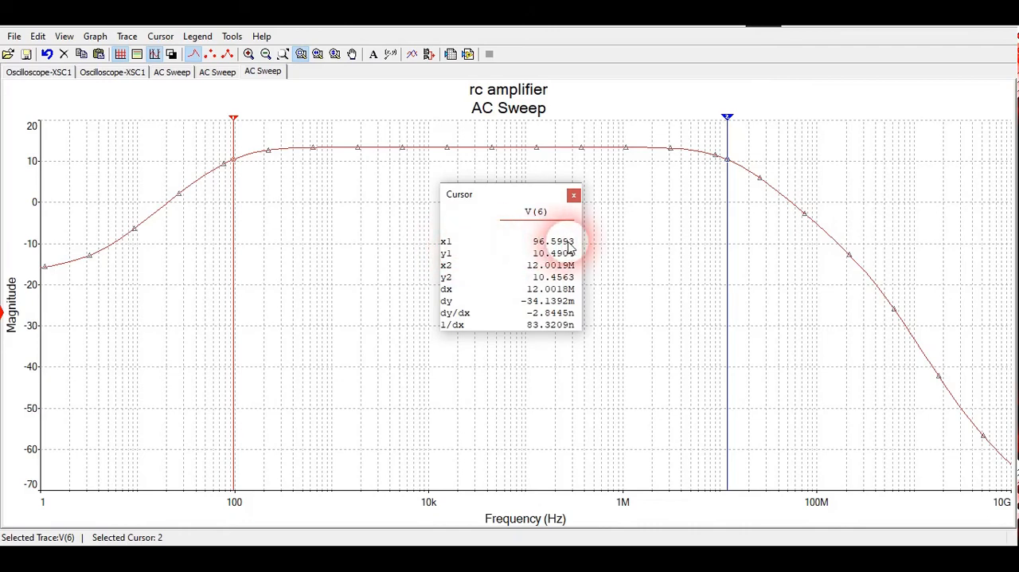
left_click(512, 541)
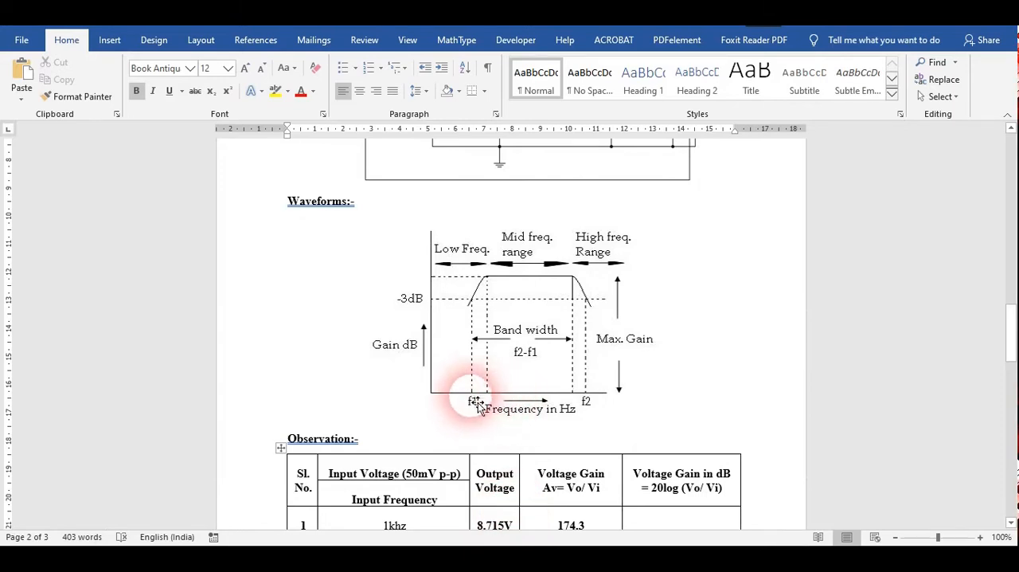
left_click(528, 495)
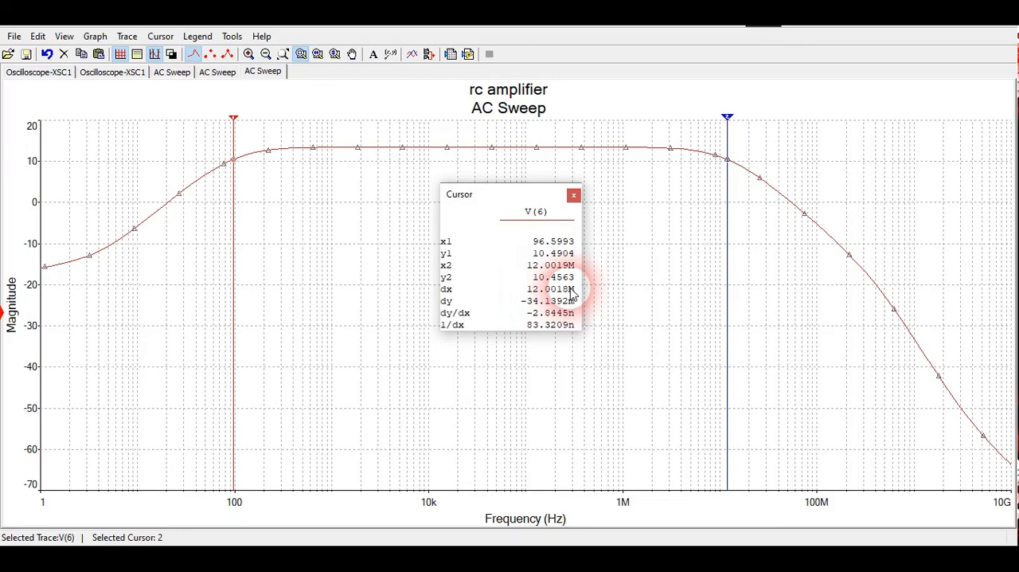
- Switch to the Word document and complete the BANDWIDTH line below the observation table with "= f2- f1"
left_click(495, 557)
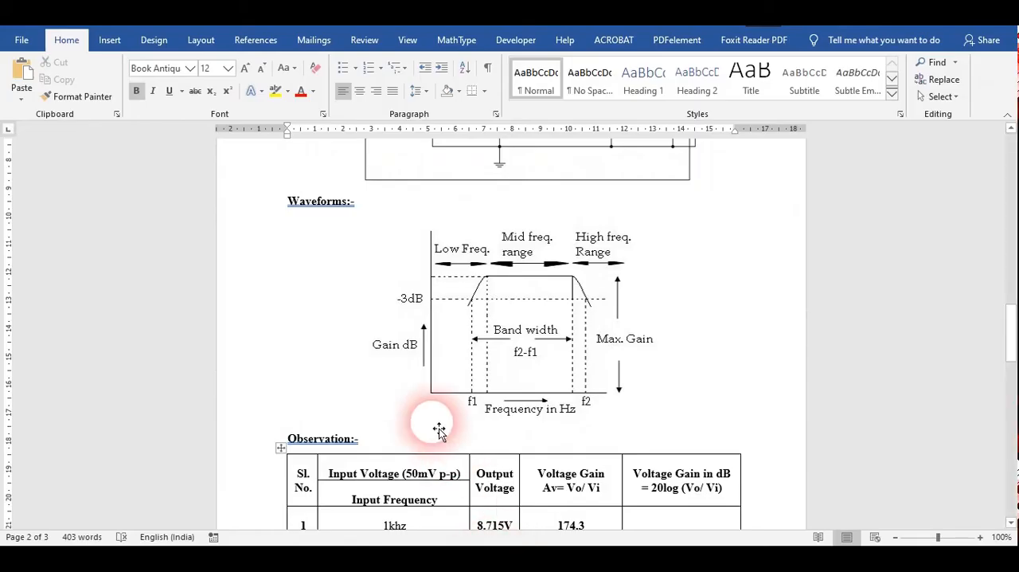
scroll(436, 425, "down", 4)
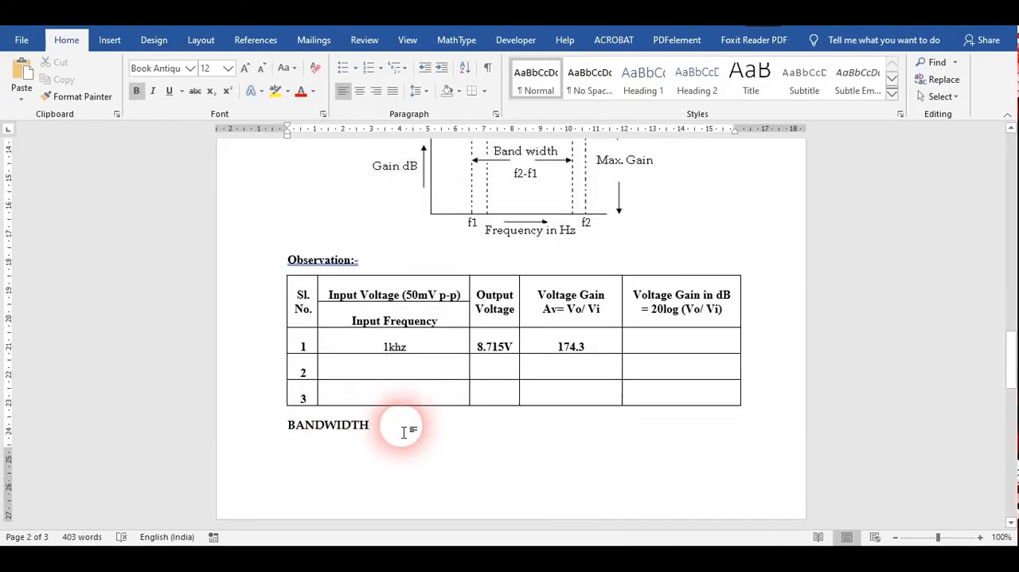
type("= ")
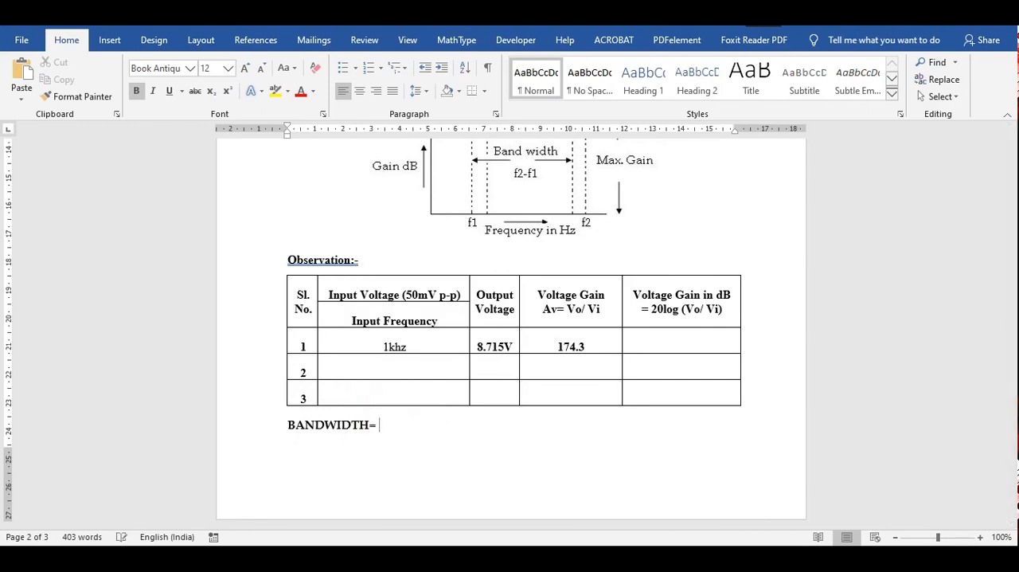
type("f2")
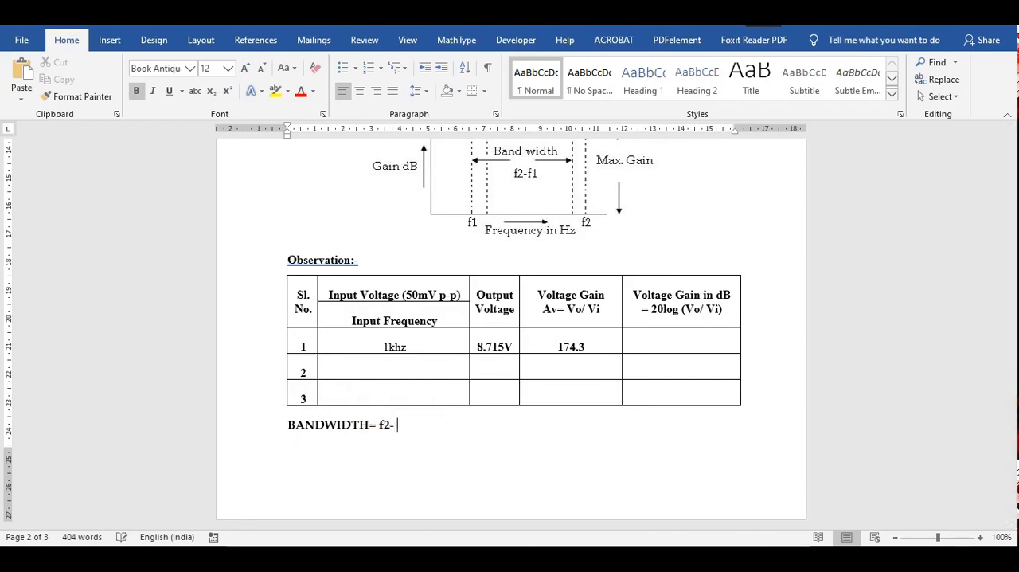
type("- f1")
- Switch back to the Multisim AC Sweep graph and close the cursor read-out
left_click(557, 564)
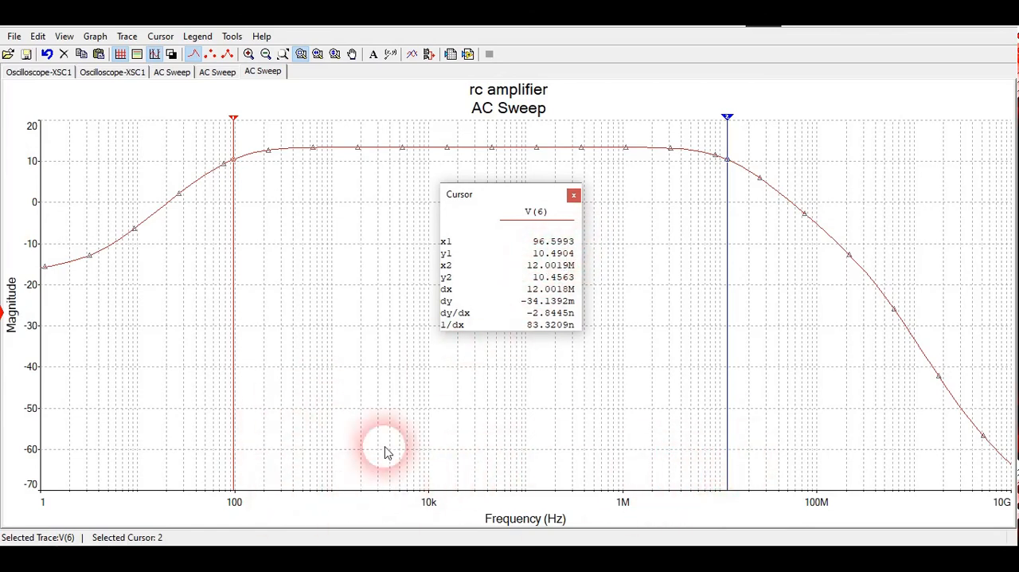
left_click(733, 434)
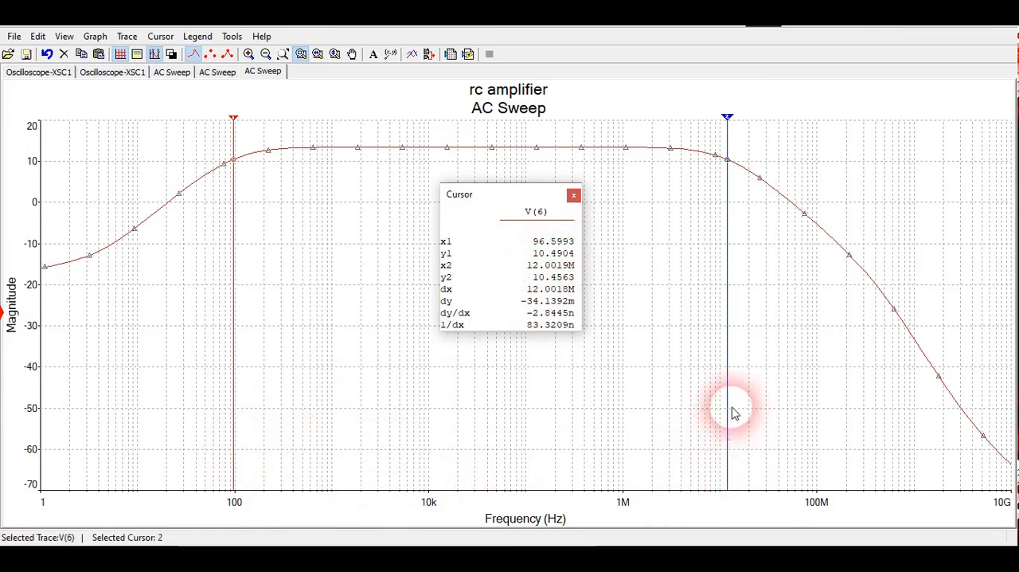
left_click(574, 196)
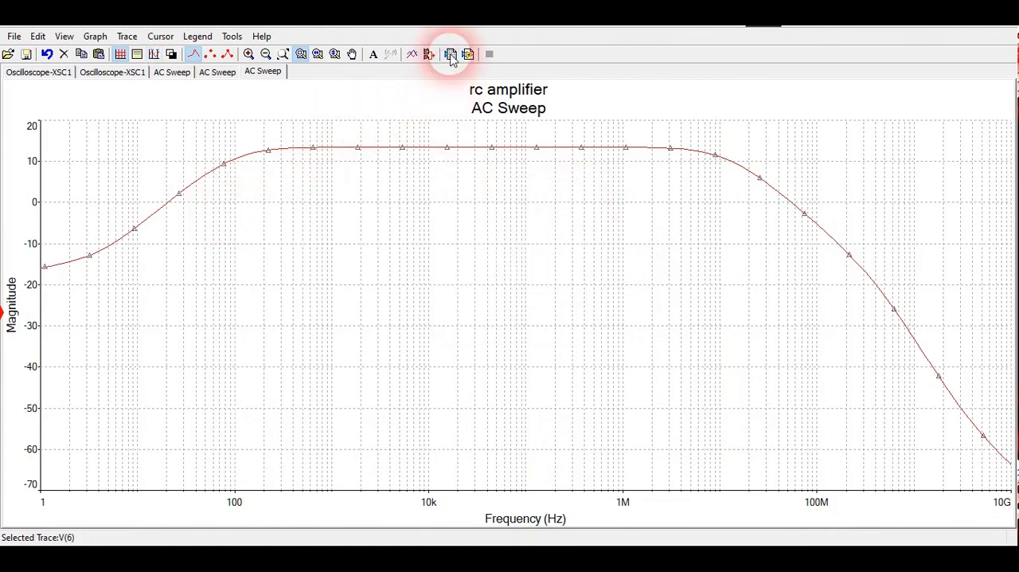
- Export Trace 1::[V(6)] of the AC Sweep to a new Excel worksheet and maximize the workbook window
left_click(451, 54)
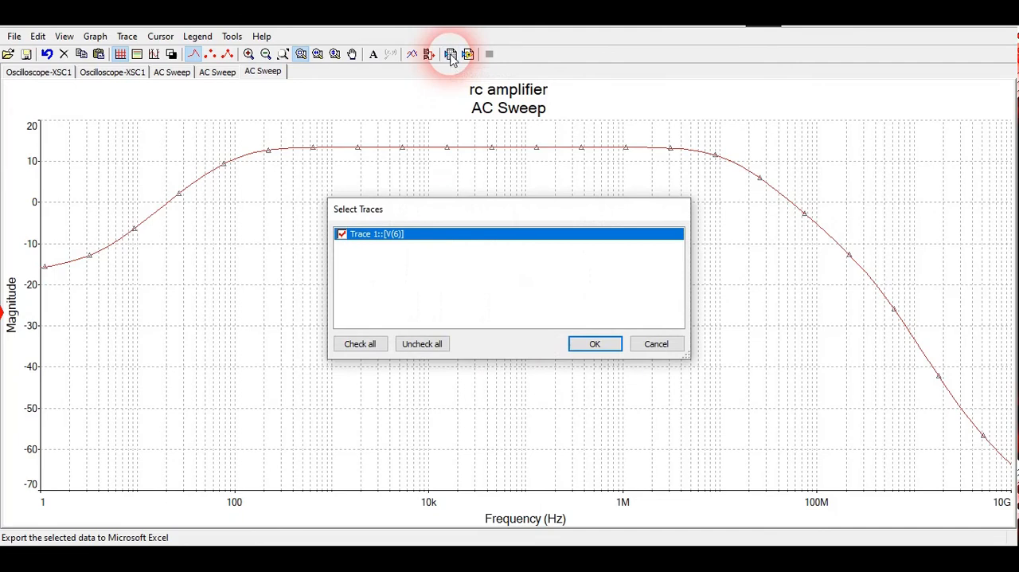
left_click(589, 347)
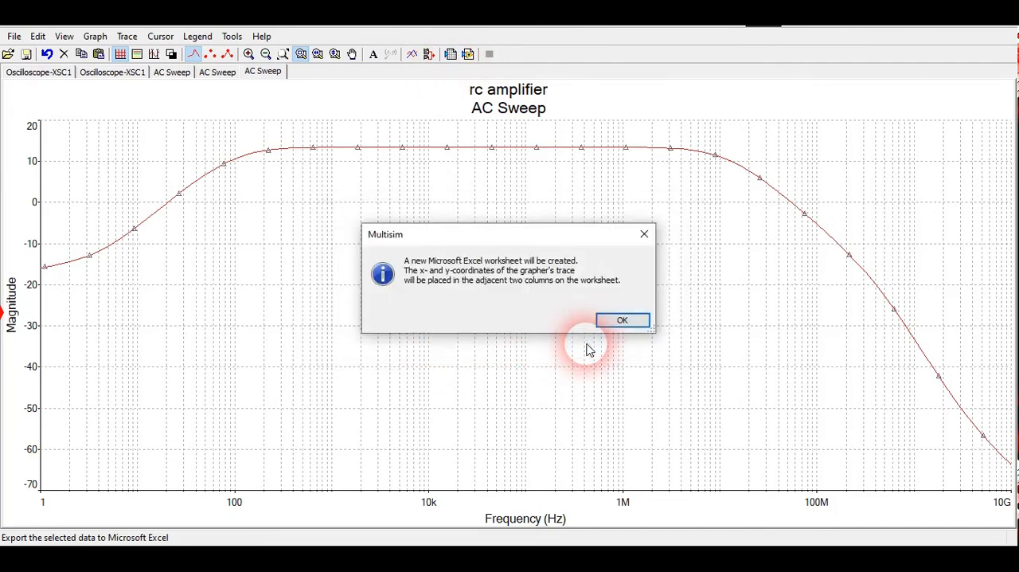
left_click(626, 321)
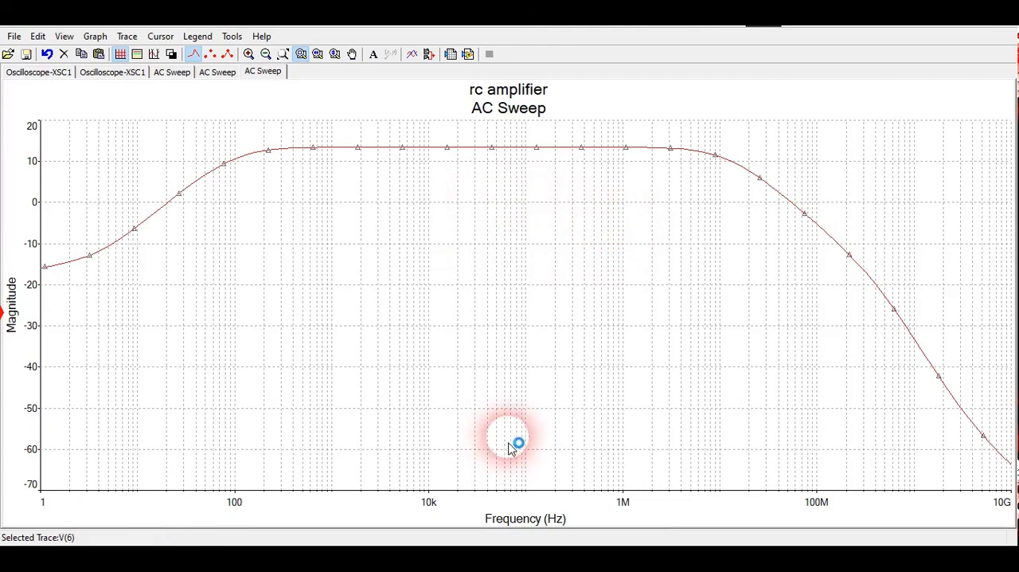
left_click(446, 541)
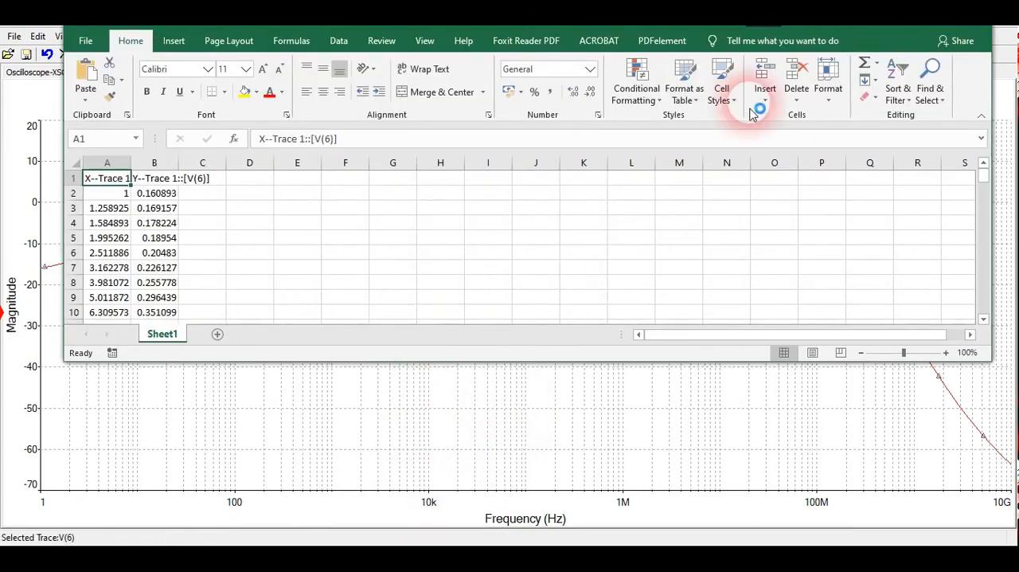
left_click(933, 30)
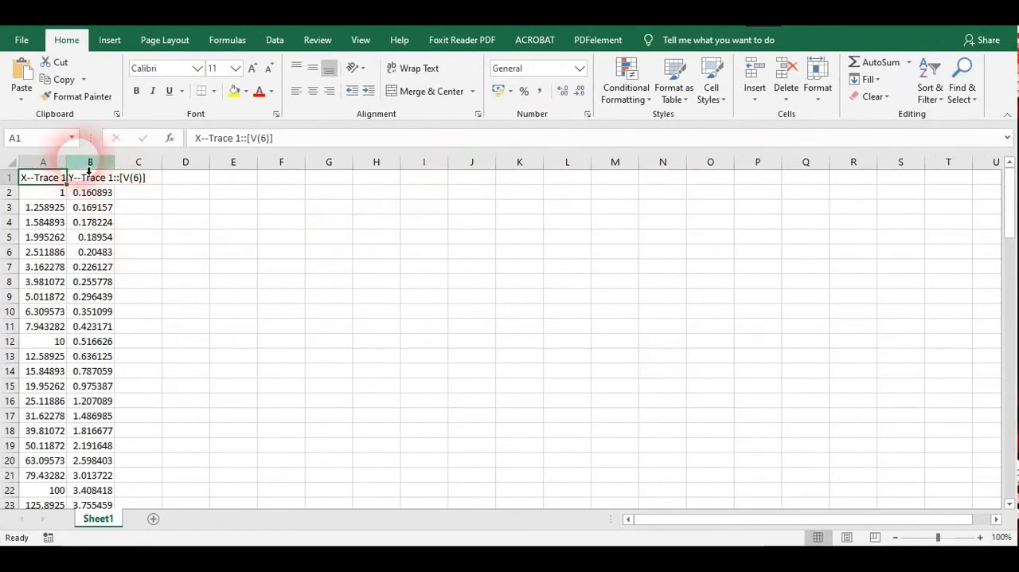
- Widen columns A and B of the exported worksheet and replace the header in B1 with GAIN
left_click_drag(72, 170, 330, 164)
left_click(232, 183)
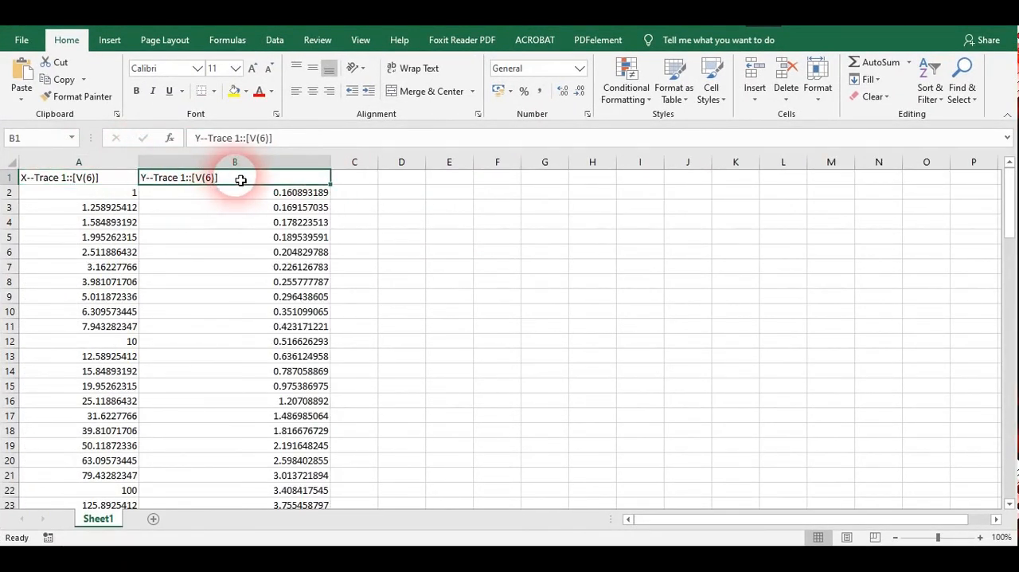
double_click(236, 182)
left_click_drag(237, 184, 140, 182)
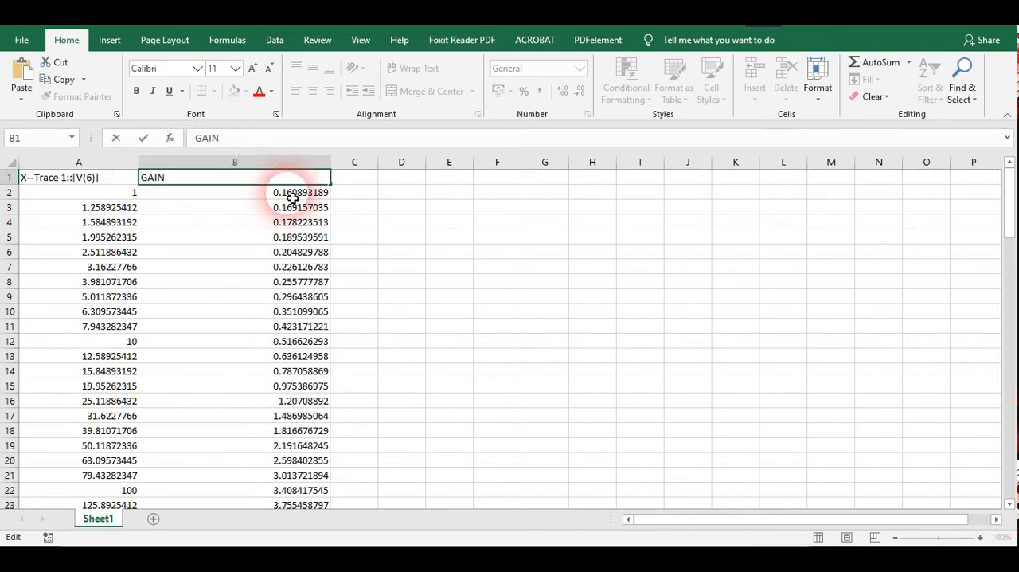
- Replace the header in A1 with FREQUENCY and narrow column B
left_click(117, 181)
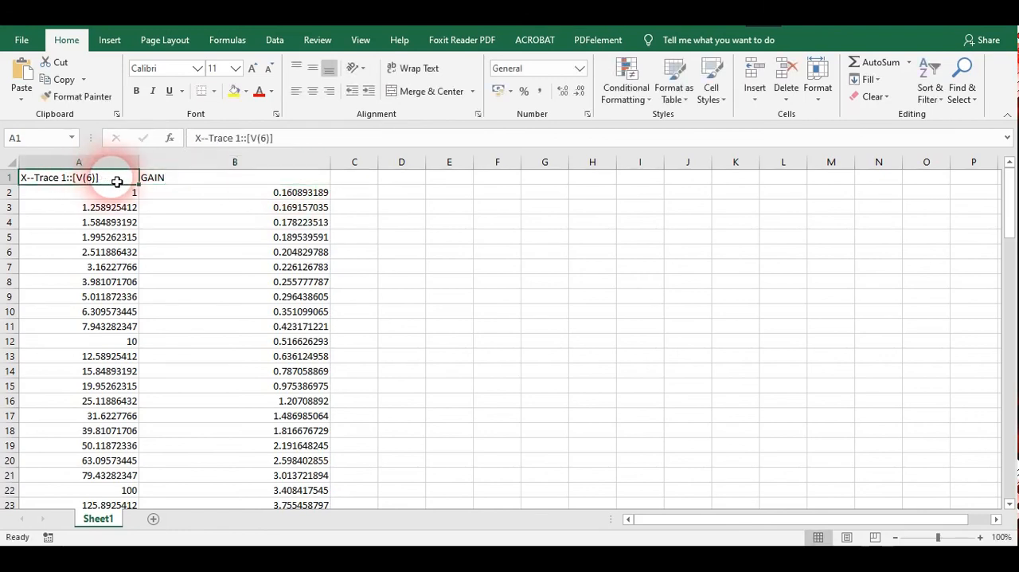
type("FREQUENCY")
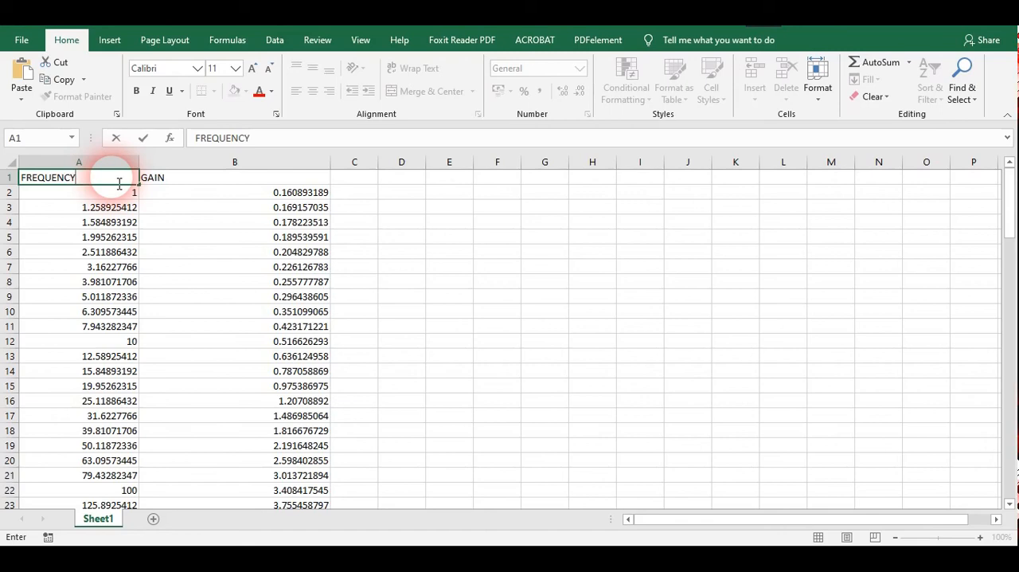
left_click(127, 209)
left_click(210, 238)
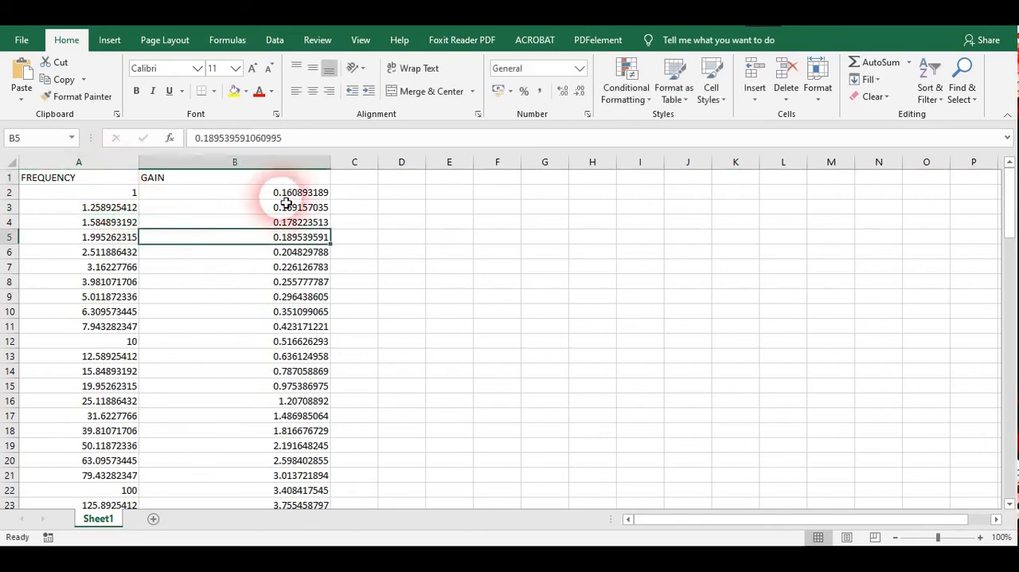
left_click_drag(340, 166, 266, 169)
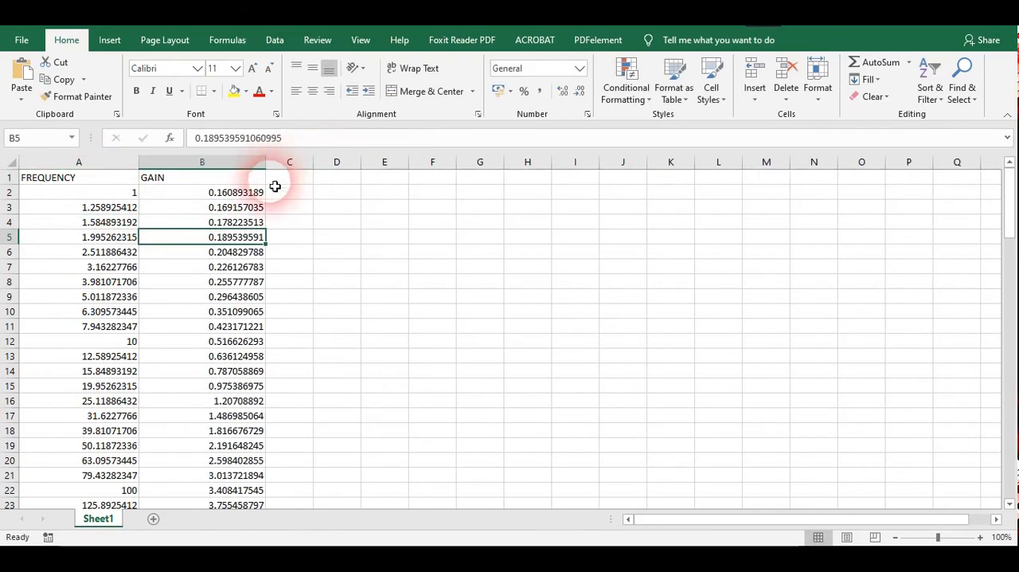
- Look through the exported frequency and gain values down to the last data row of the worksheet
scroll(238, 294, "down", 10)
scroll(239, 301, "down", 20)
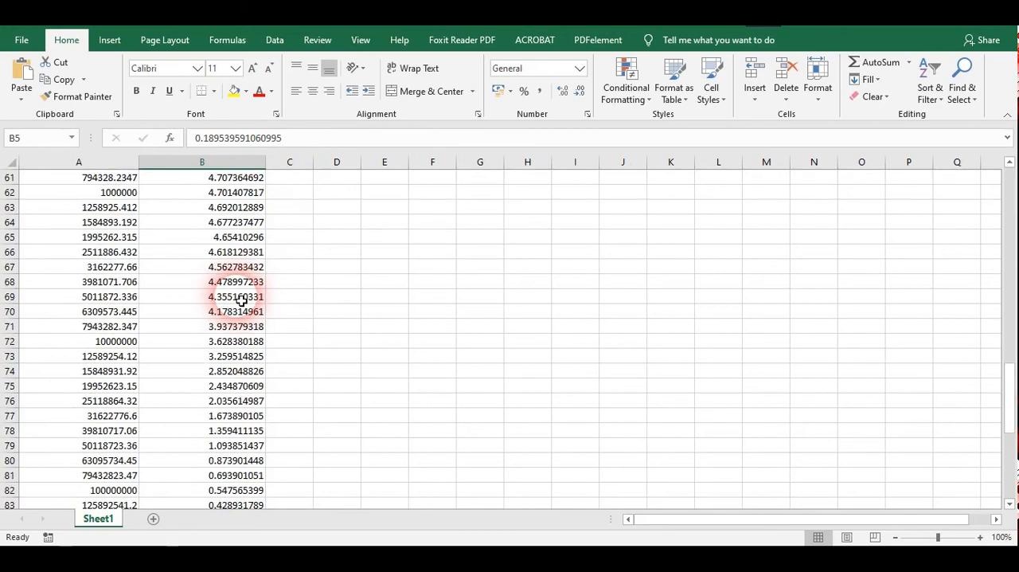
scroll(227, 340, "up", 2)
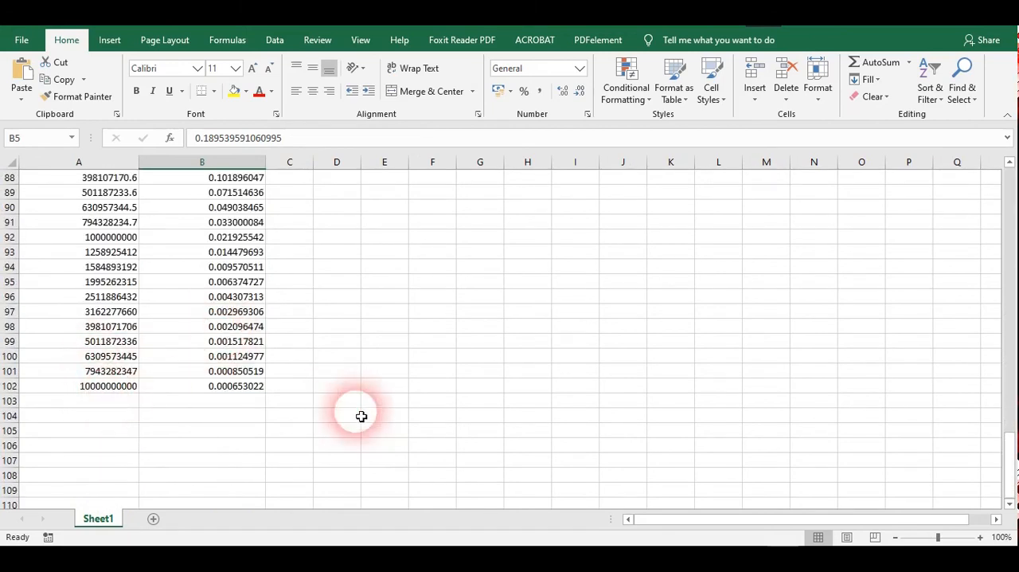
mouse_move(570, 544)
left_click(239, 371)
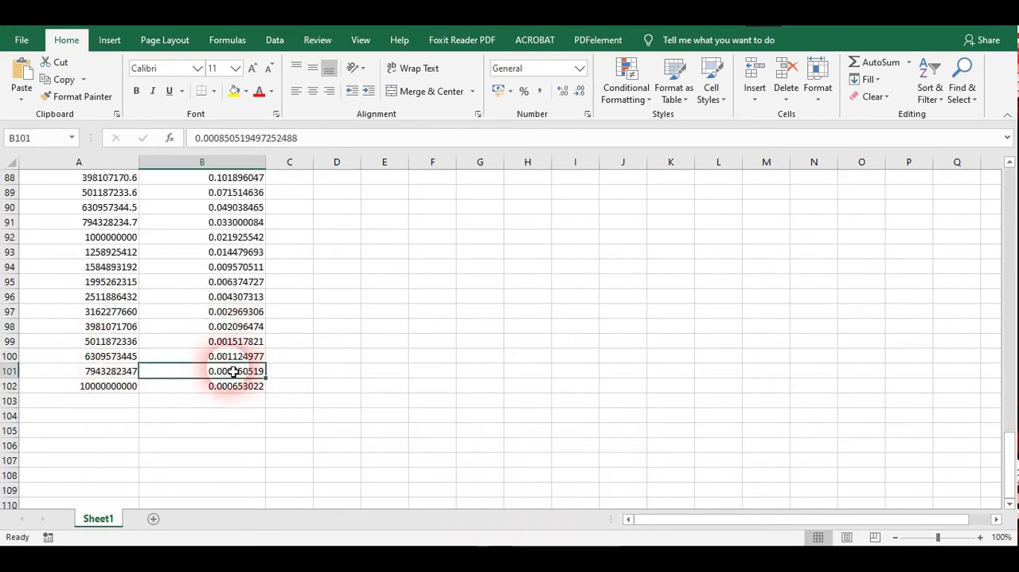
- Compare the Multisim AC Sweep curve with the waveform diagram and observation table in the Word document
left_click(541, 545)
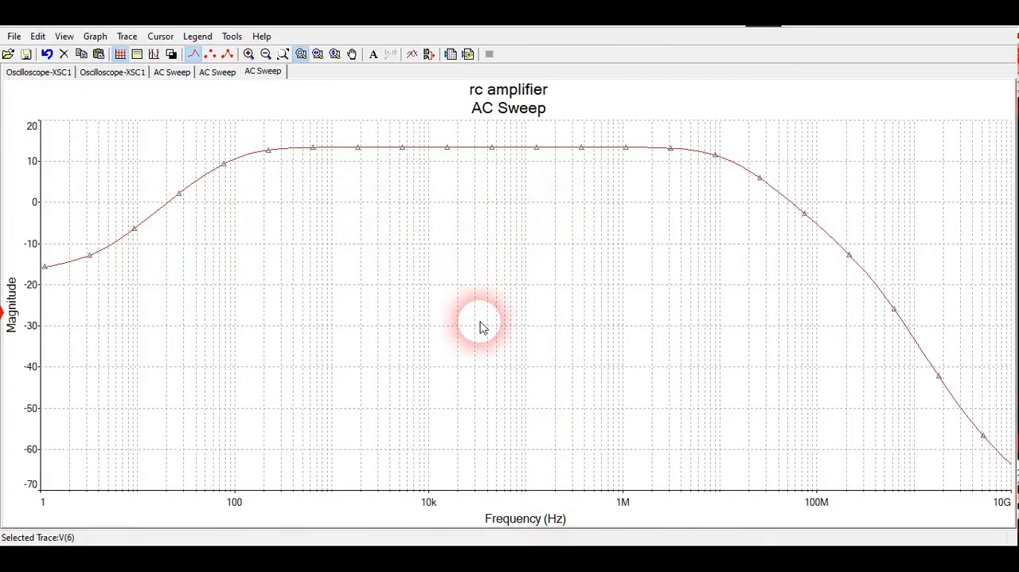
left_click(490, 542)
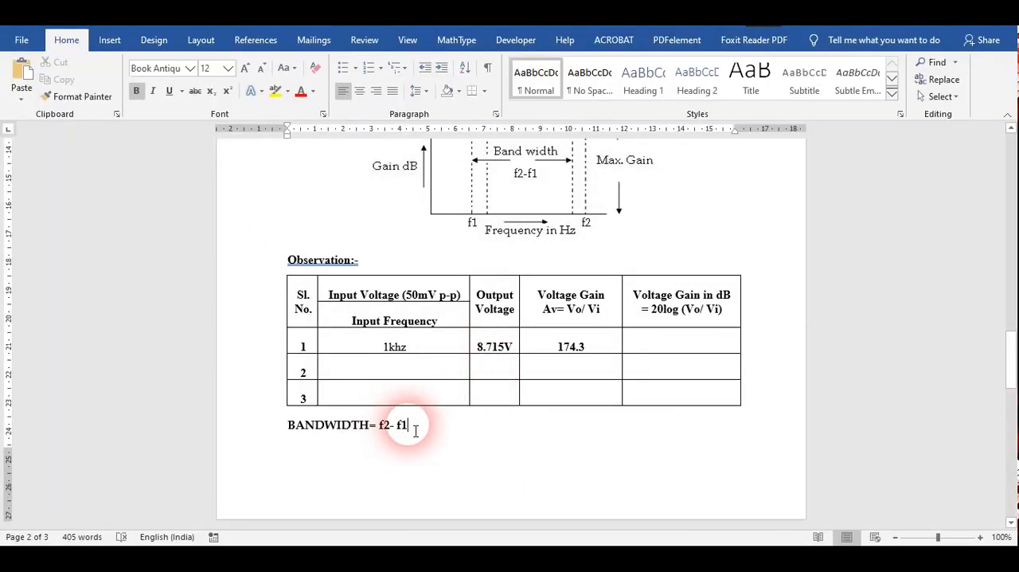
scroll(415, 430, "up", 2)
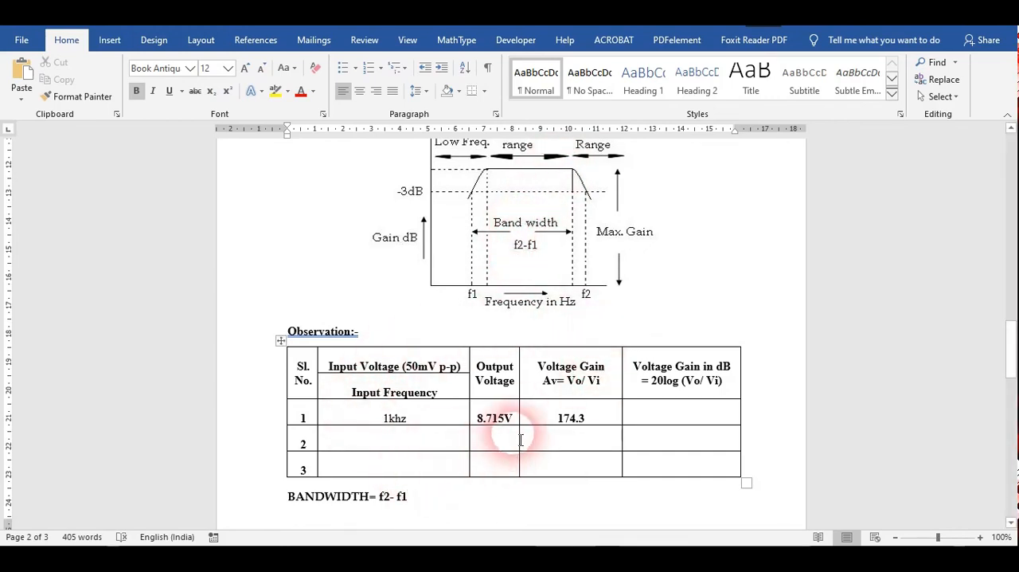
scroll(522, 438, "down", 3)
left_click(571, 564)
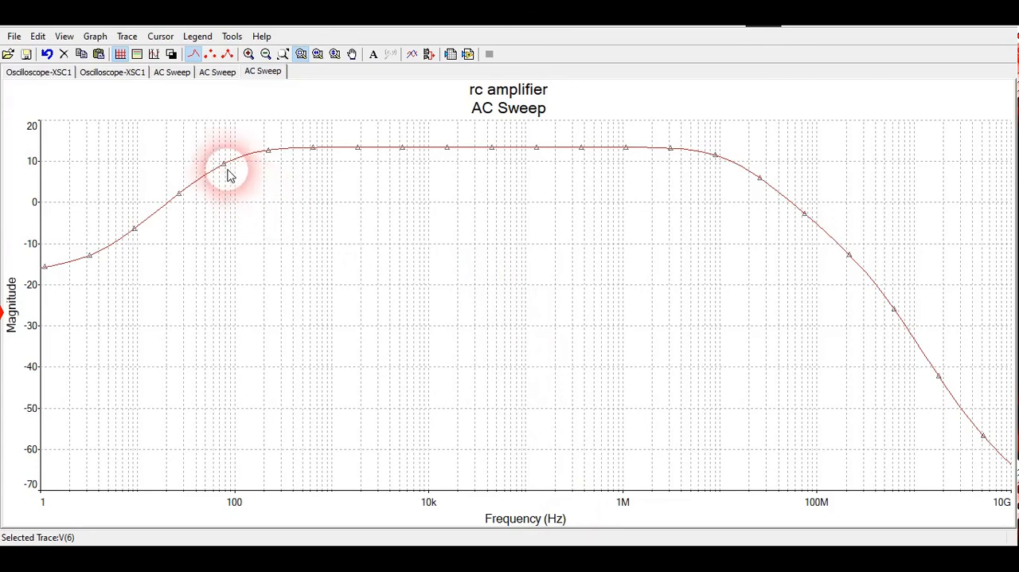